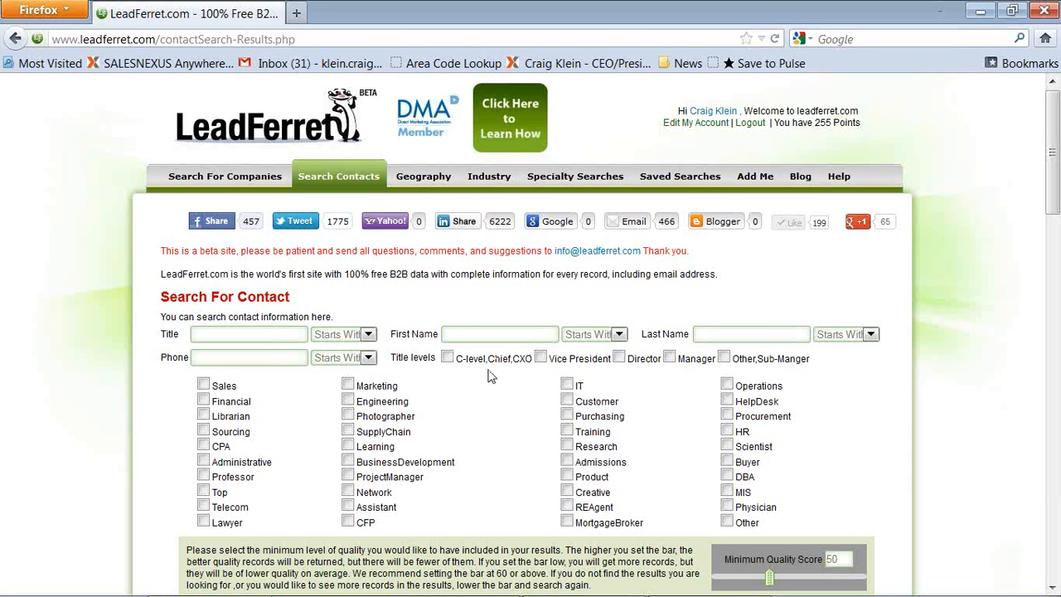
Set the contact search's title criterion to president, keeping the Starts With match
scroll(464, 394, "down", 7)
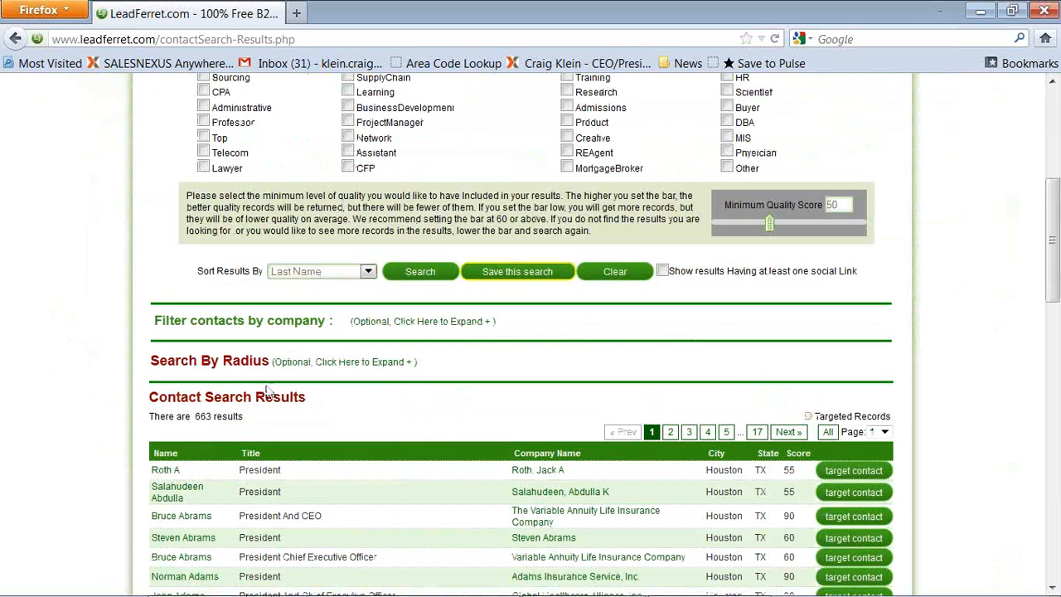
scroll(320, 389, "up", 2)
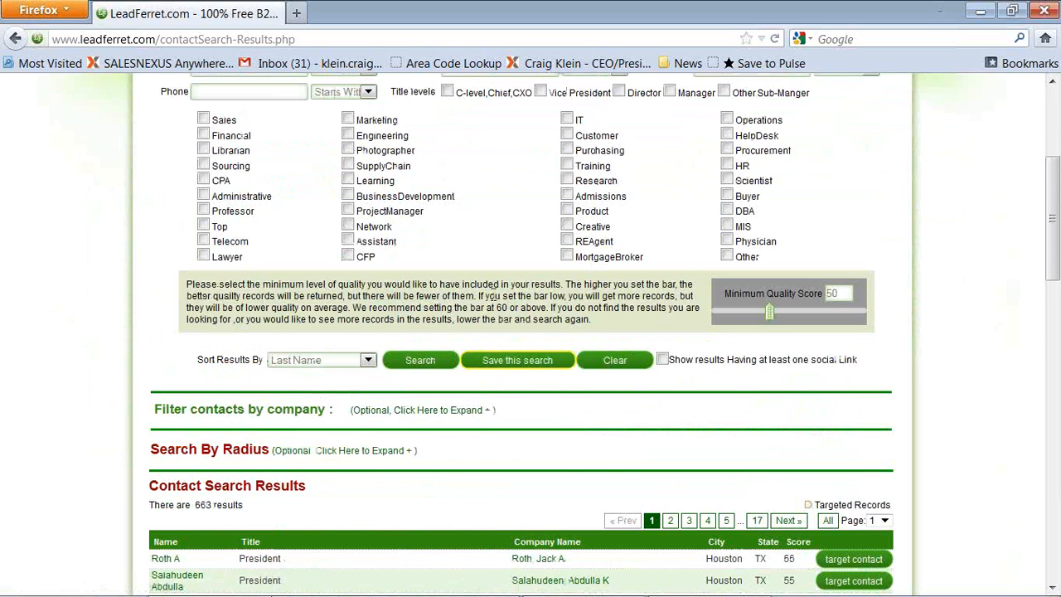
scroll(484, 301, "up", 6)
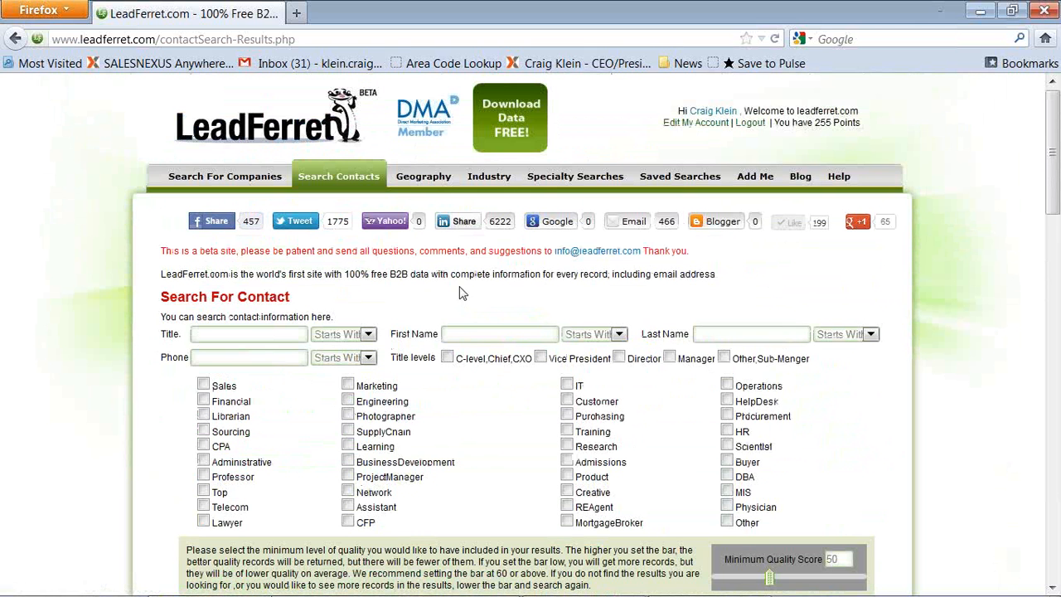
left_click(271, 333)
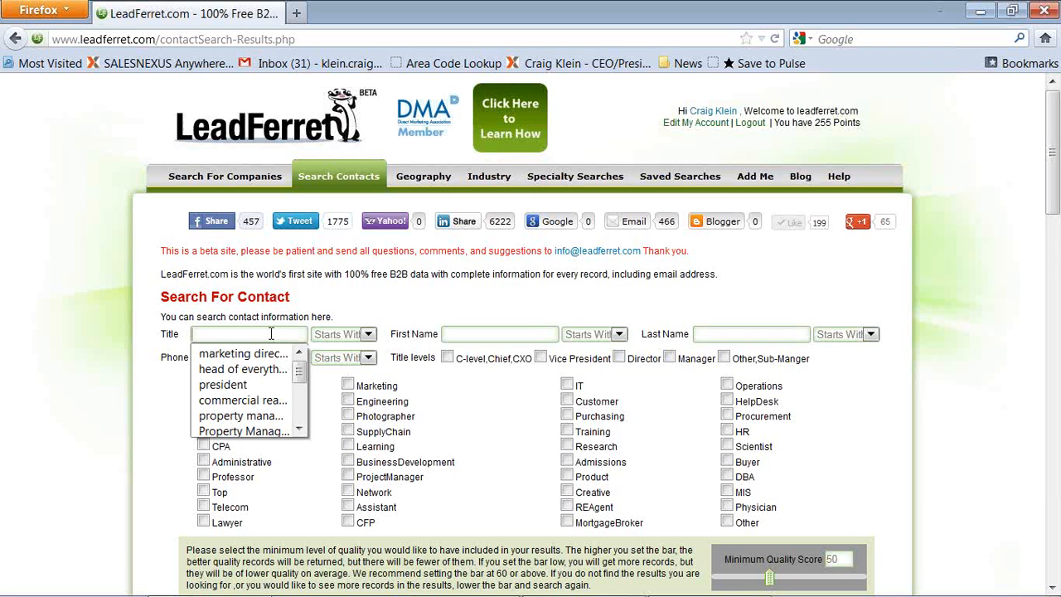
type("pres")
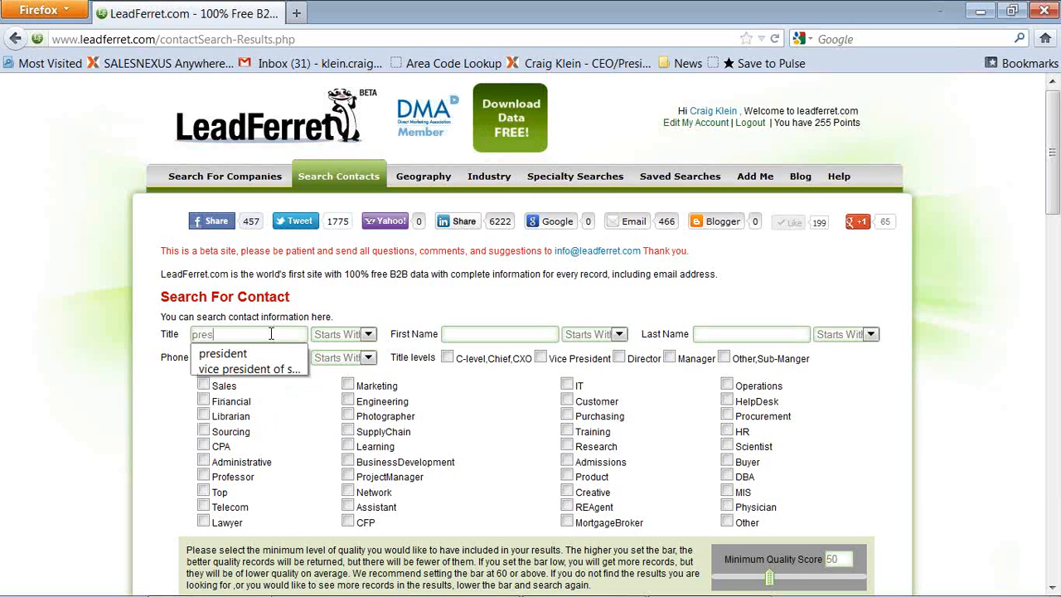
key("Down")
key("Return")
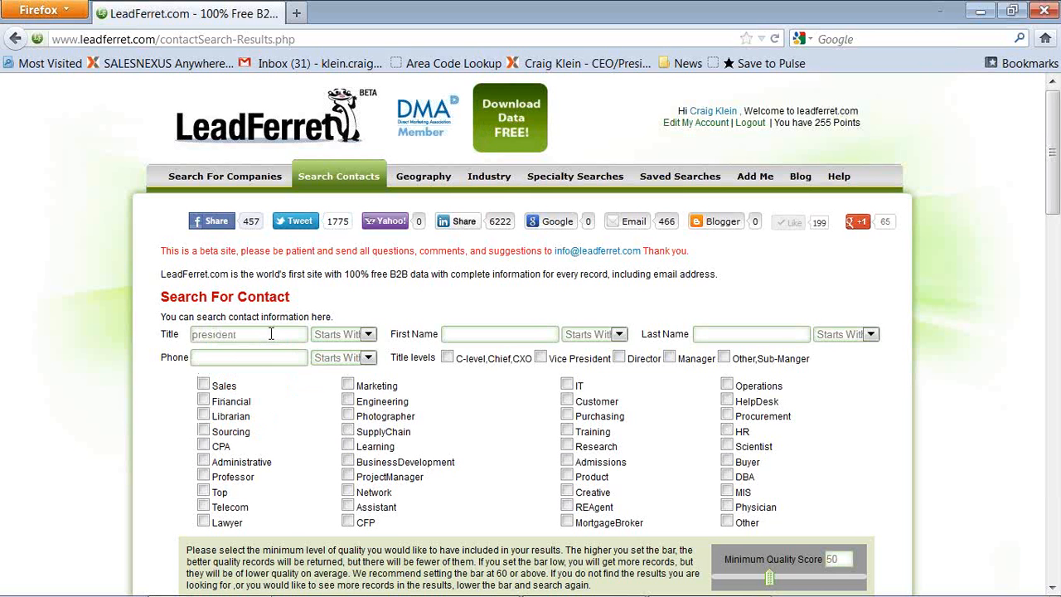
left_click(341, 335)
left_click(340, 339)
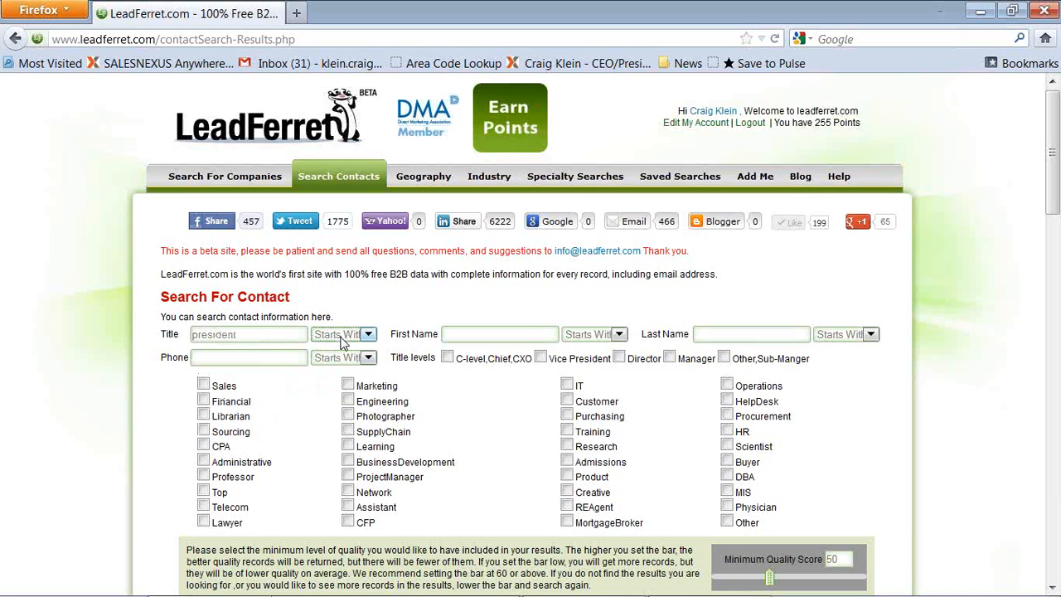
Search for contacts by radius, using center zip 77007 and a radius of 5 miles
scroll(342, 342, "down", 7)
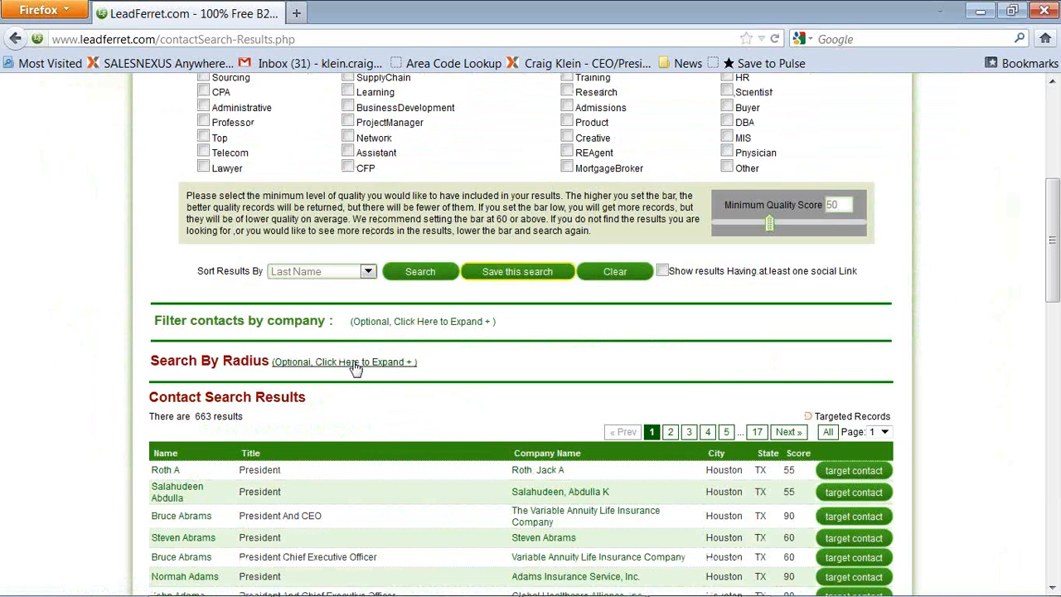
left_click(334, 365)
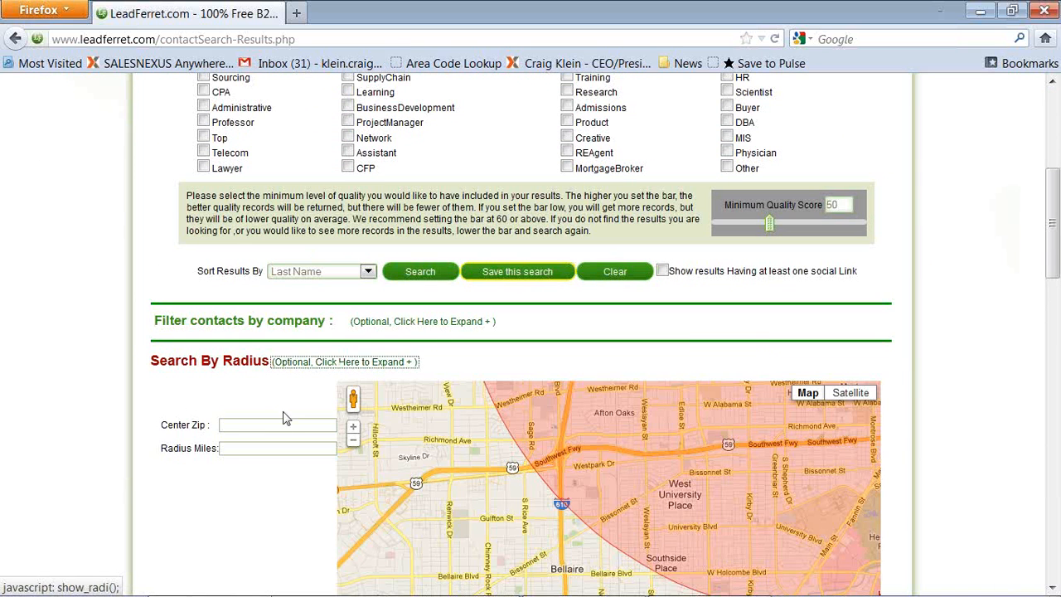
left_click(275, 427)
type("770")
key("Tab")
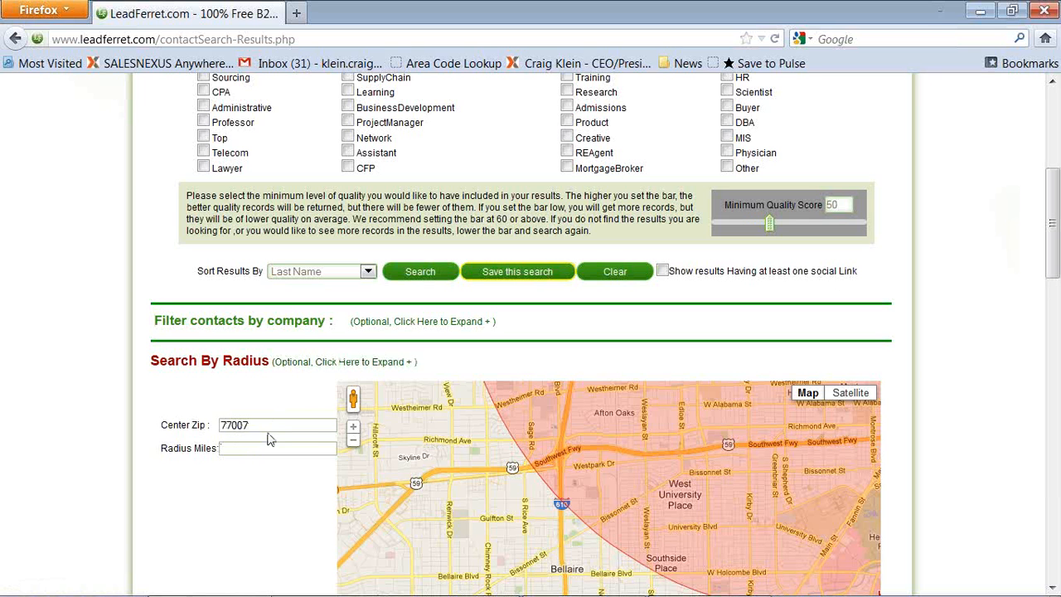
type("5")
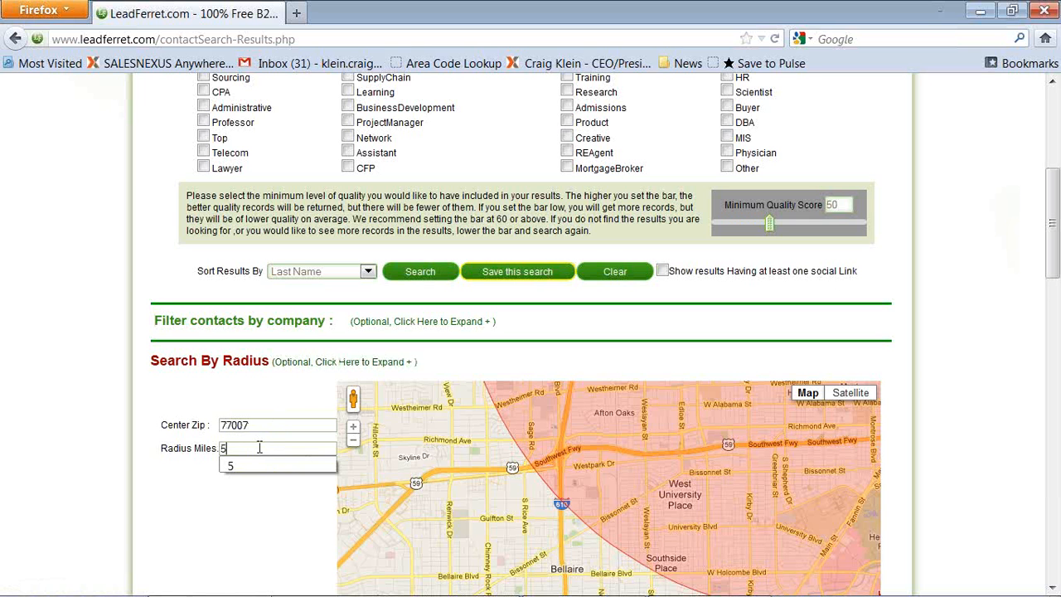
left_click(277, 512)
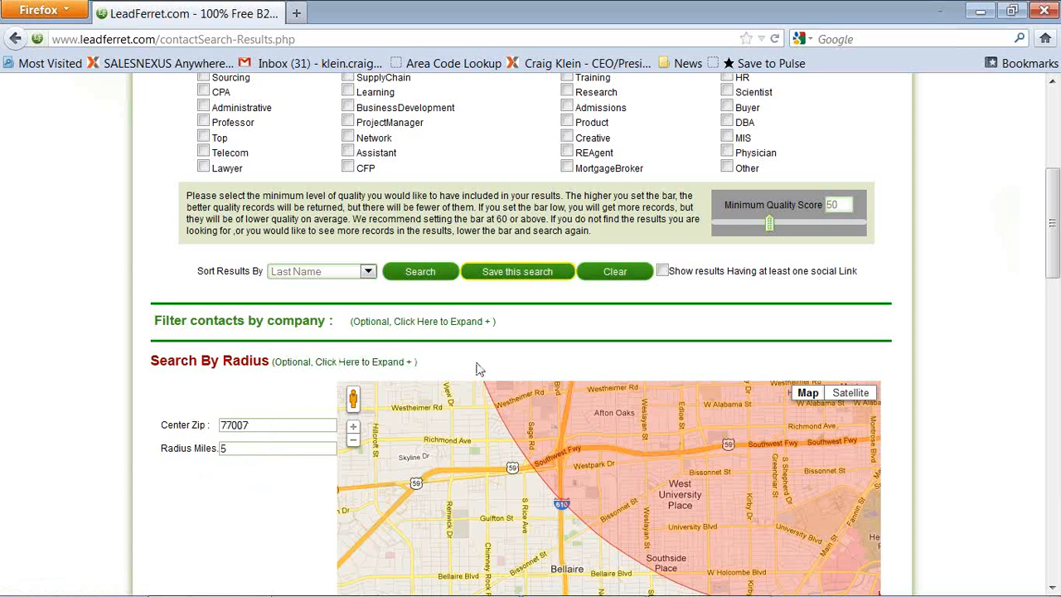
scroll(477, 369, "down", 6)
left_click(422, 361)
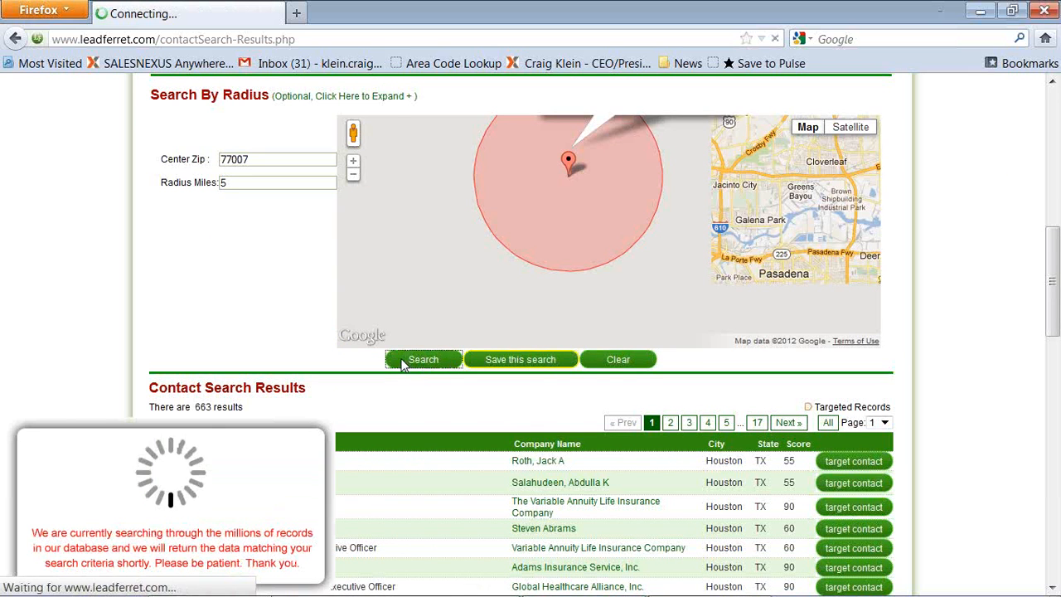
scroll(431, 389, "down", 7)
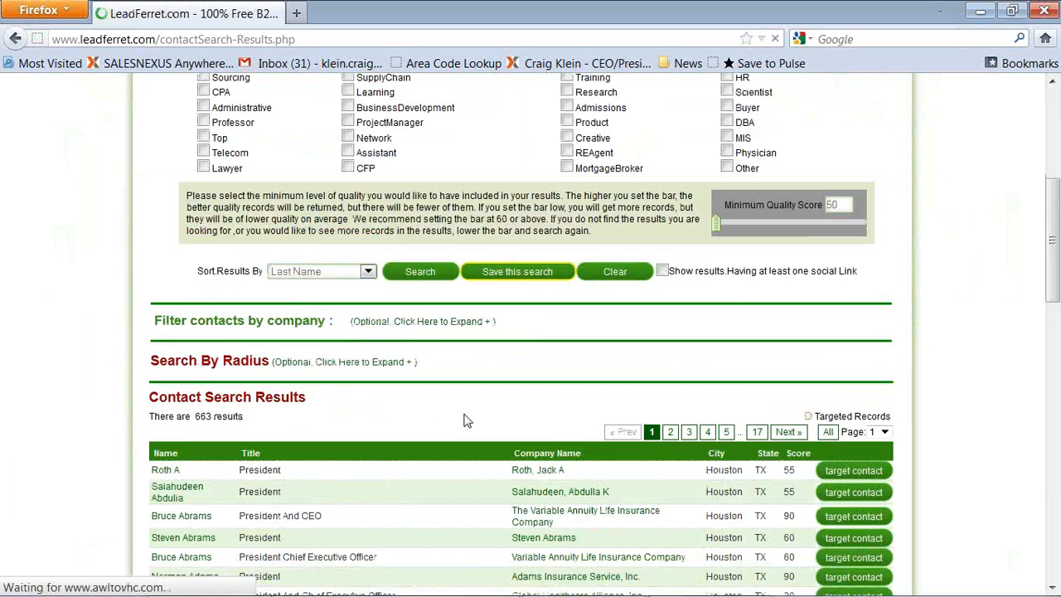
scroll(467, 412, "down", 2)
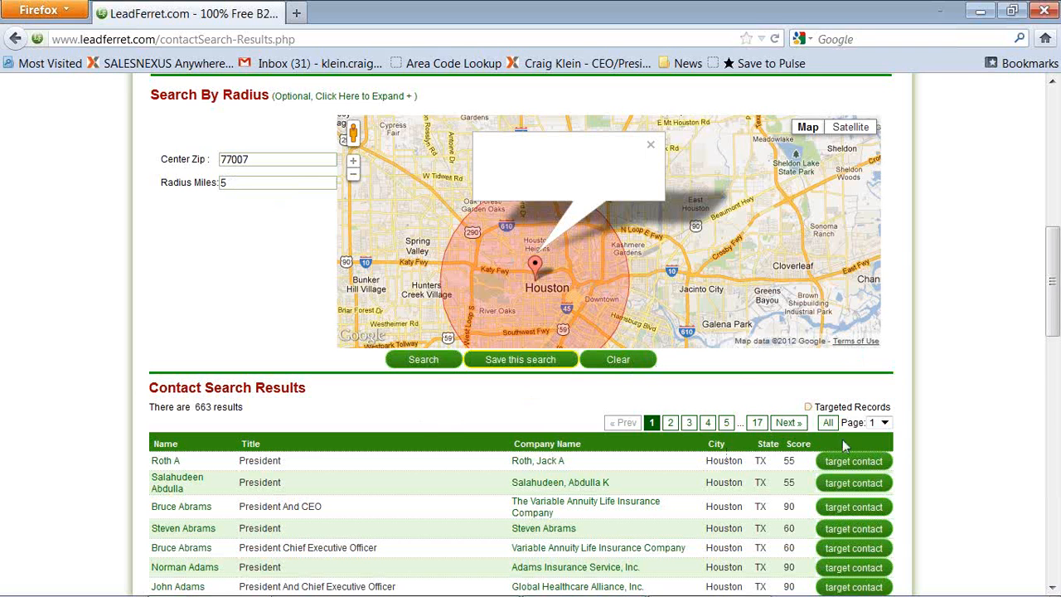
Target the five consecutive contacts in the search results starting with the one at Acorn Systems Inc
left_click_drag(1053, 287, 1056, 357)
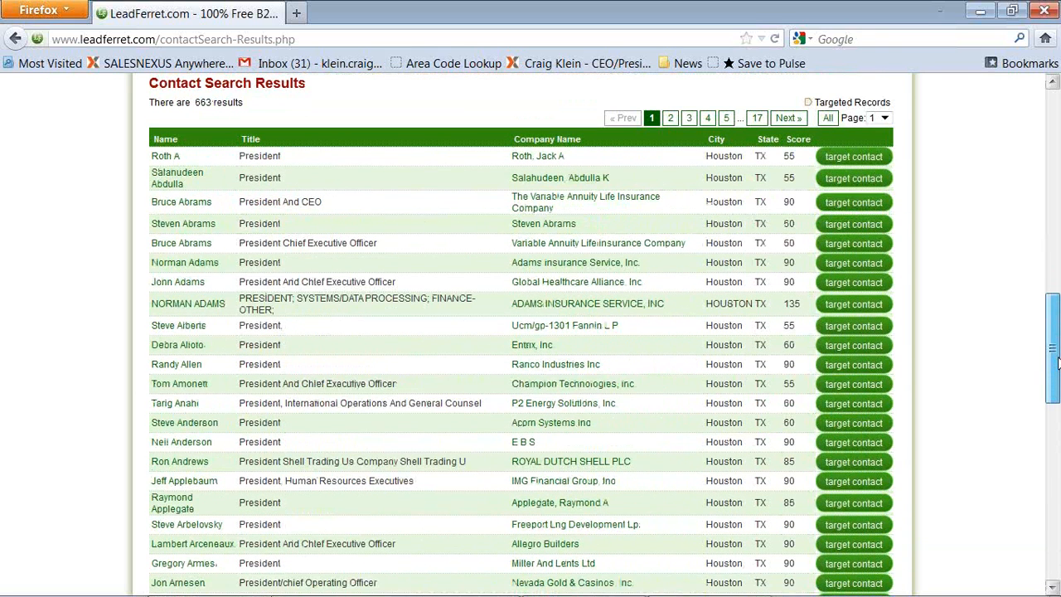
left_click_drag(1056, 357, 1056, 357)
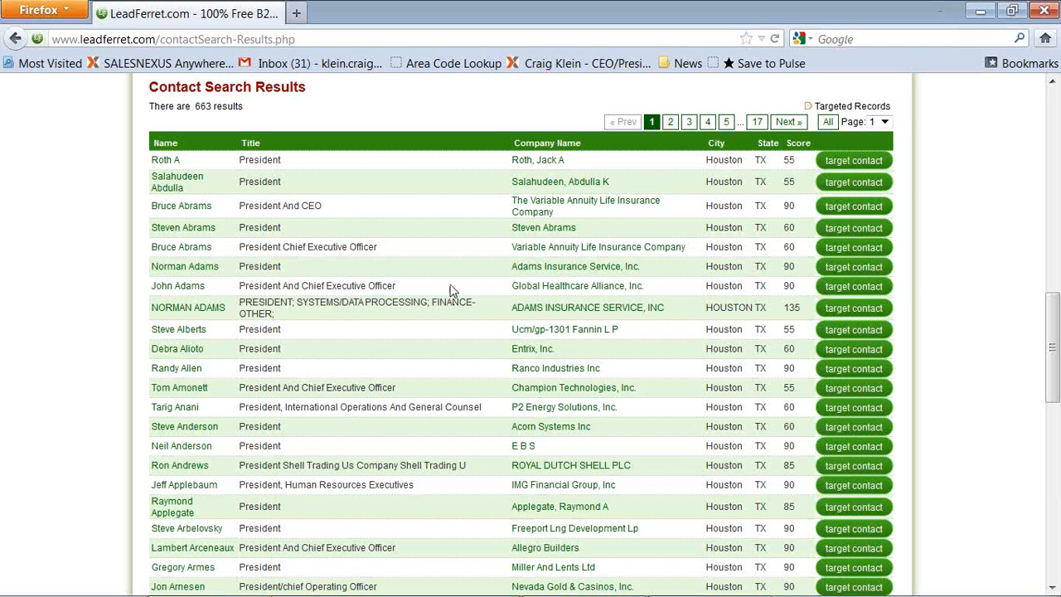
left_click_drag(1055, 322, 1054, 377)
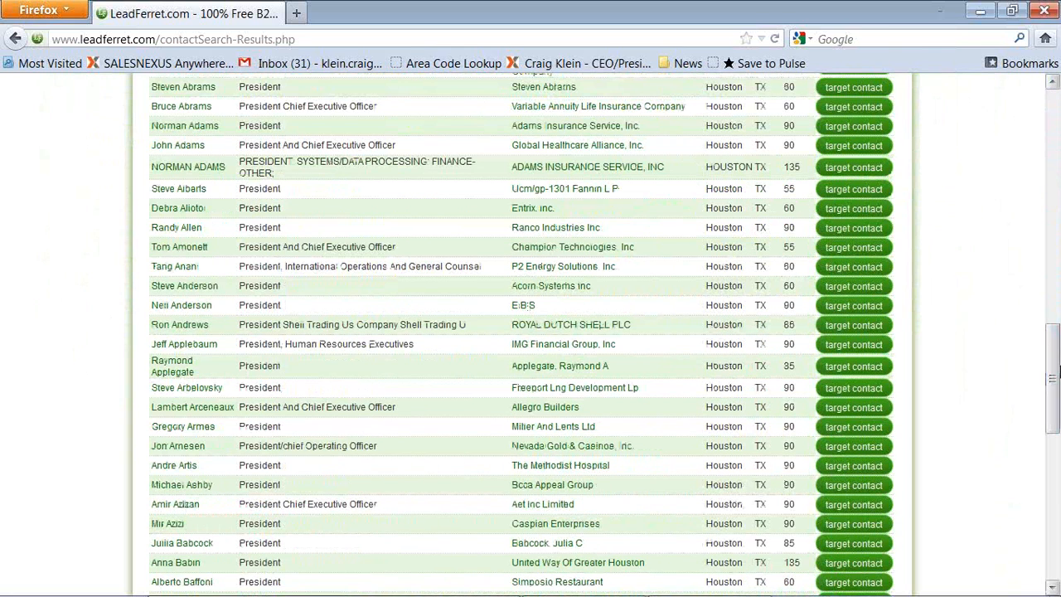
left_click(841, 287)
left_click(843, 305)
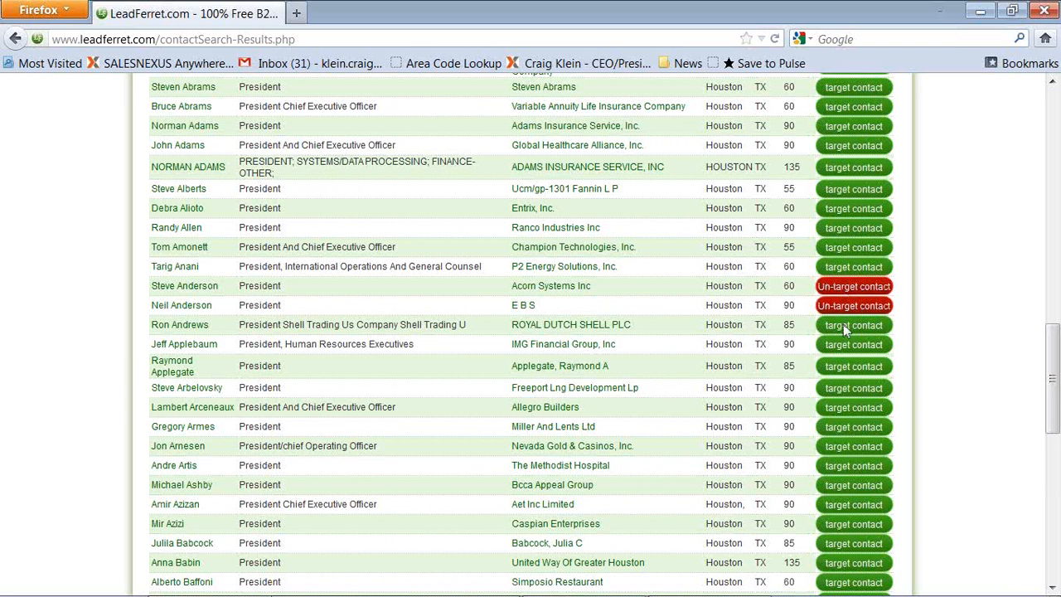
left_click(845, 325)
left_click(849, 344)
left_click(851, 367)
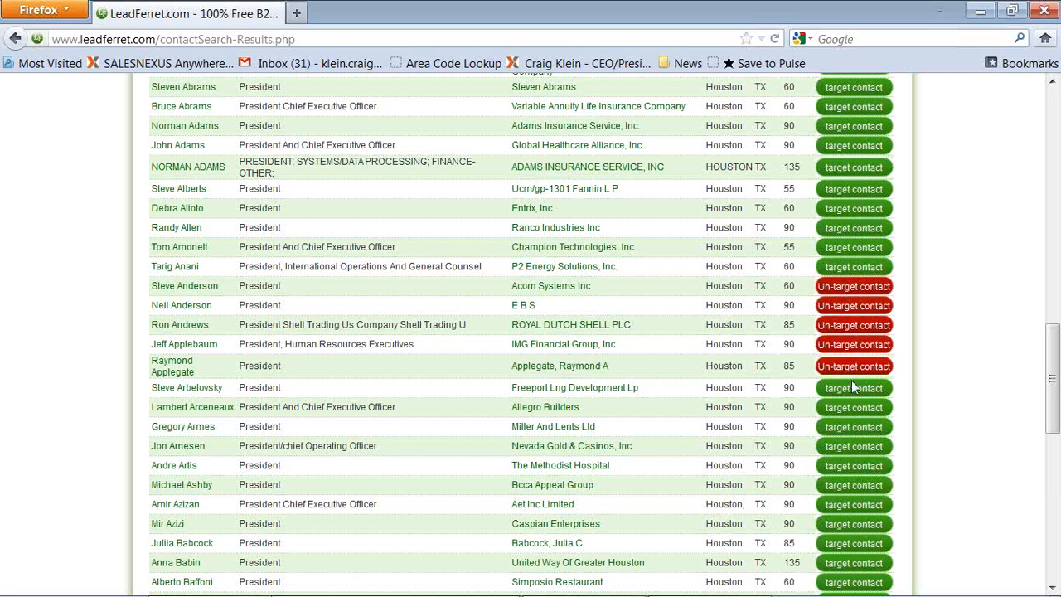
Target the score-90 contact at Adams Insurance Service and the contacts at Aet Inc Limited and Nevada Gold & Casinos
left_click(847, 123)
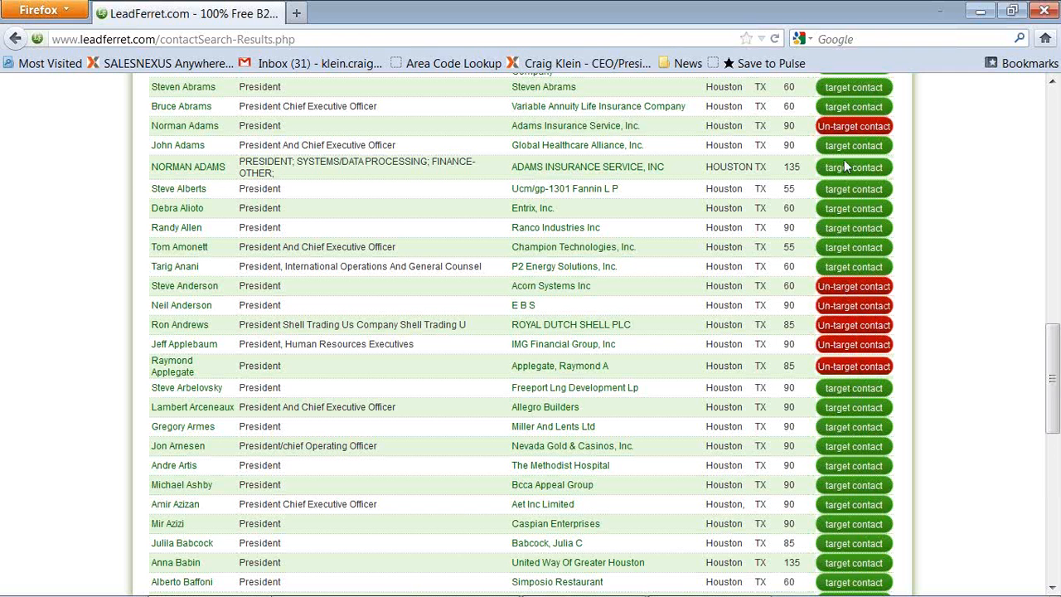
left_click(865, 503)
left_click(855, 446)
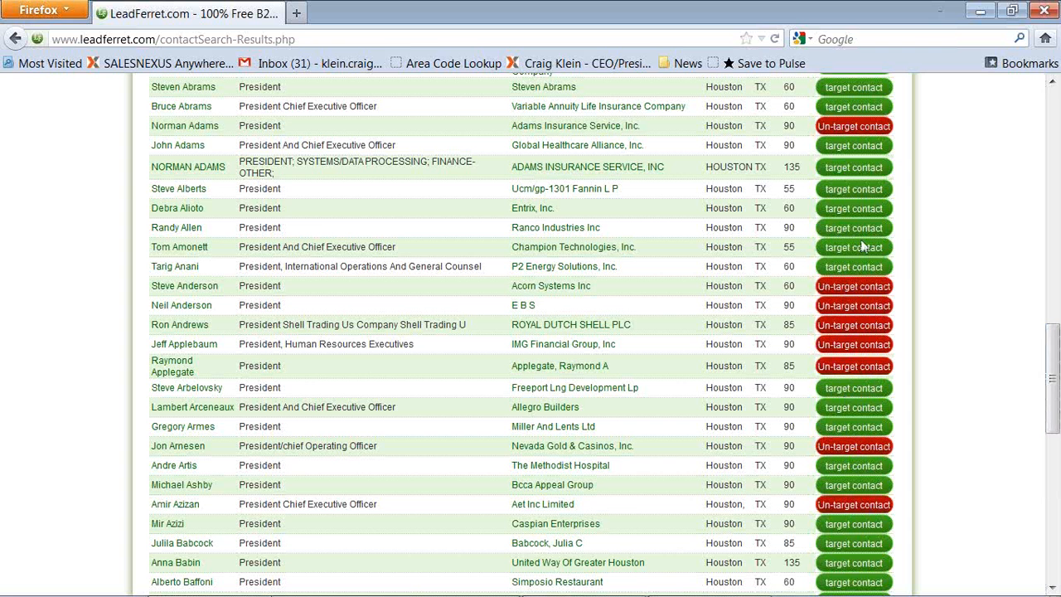
Target all contacts on the results page, and clear the targeting from all of them again
left_click_drag(1052, 352, 1054, 446)
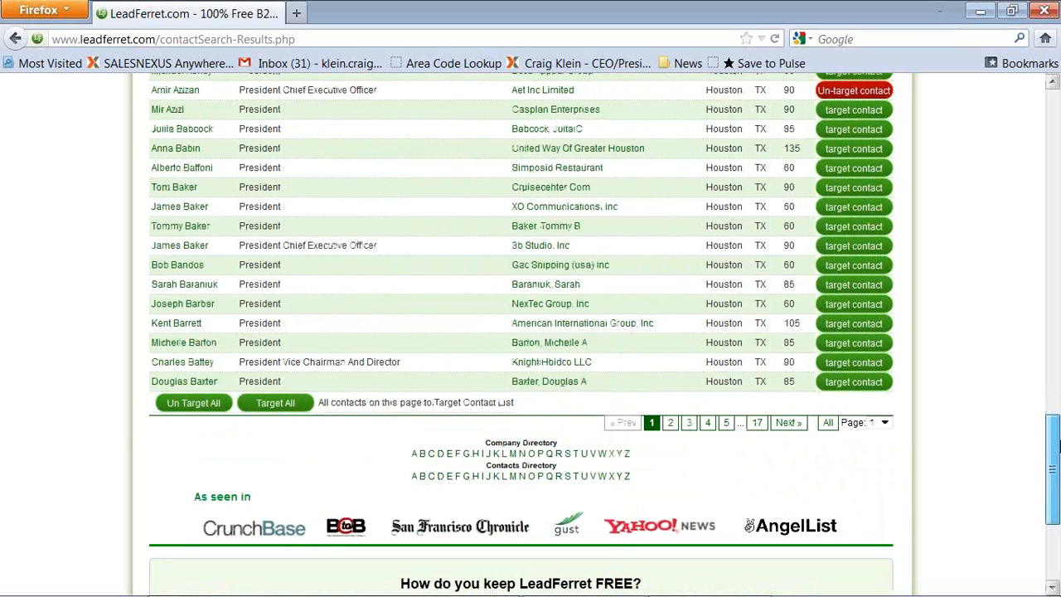
left_click(274, 403)
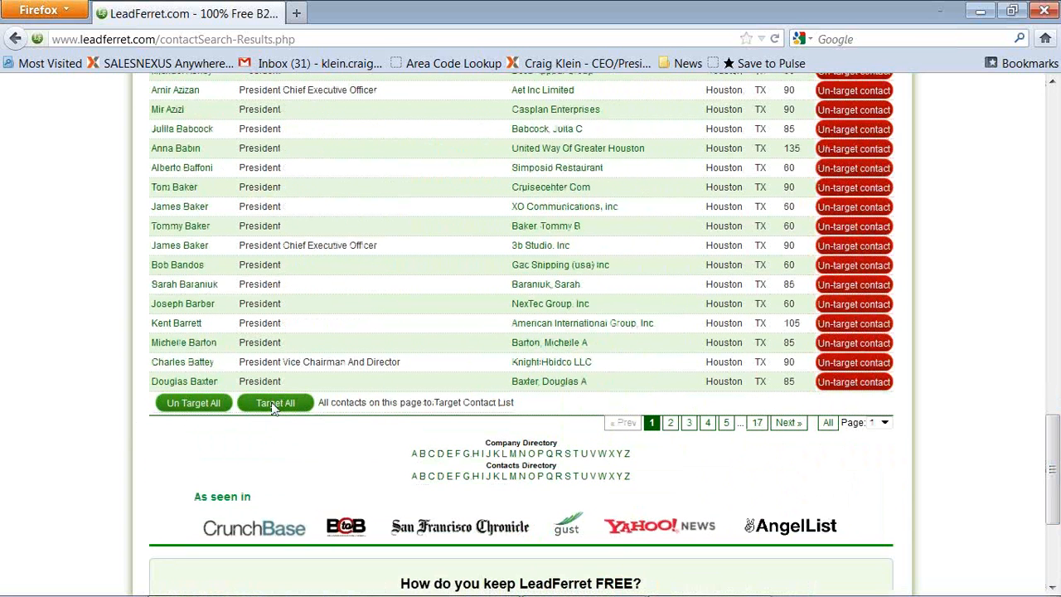
left_click(197, 406)
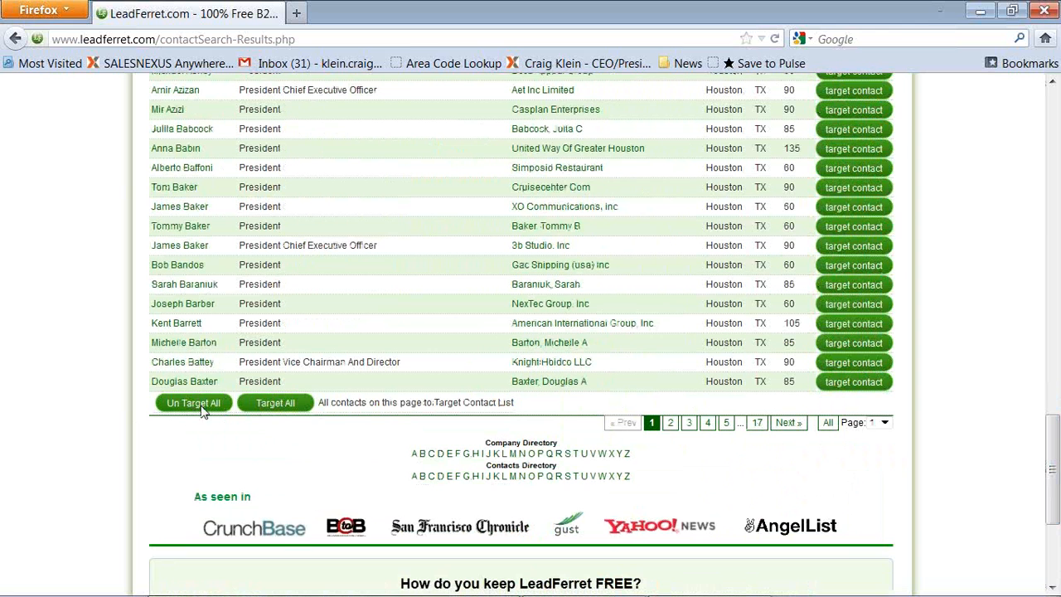
Target the contacts at American International Group, Gac Shipping, Cruisecenter Com and Aet Inc Limited, the one above United Way Of Greater Houston, and the page's last contact
left_click(849, 321)
left_click(854, 266)
left_click(855, 188)
left_click(849, 133)
left_click(852, 89)
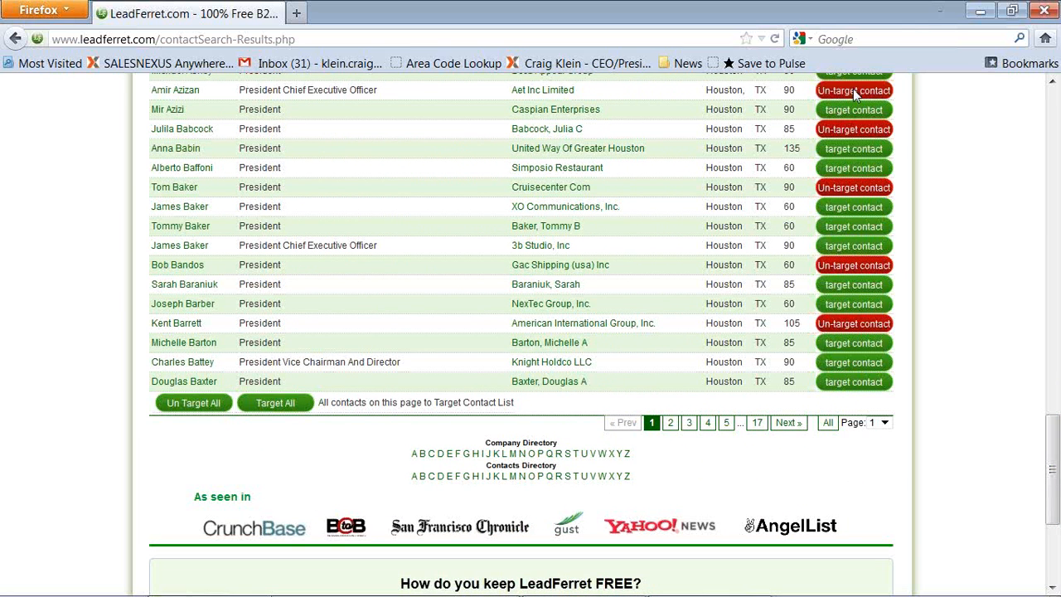
left_click(865, 382)
Target the six consecutive contacts from the one at Royal Dutch Shell PLC through the one at Miller And Lents Ltd
scroll(870, 332, "up", 4)
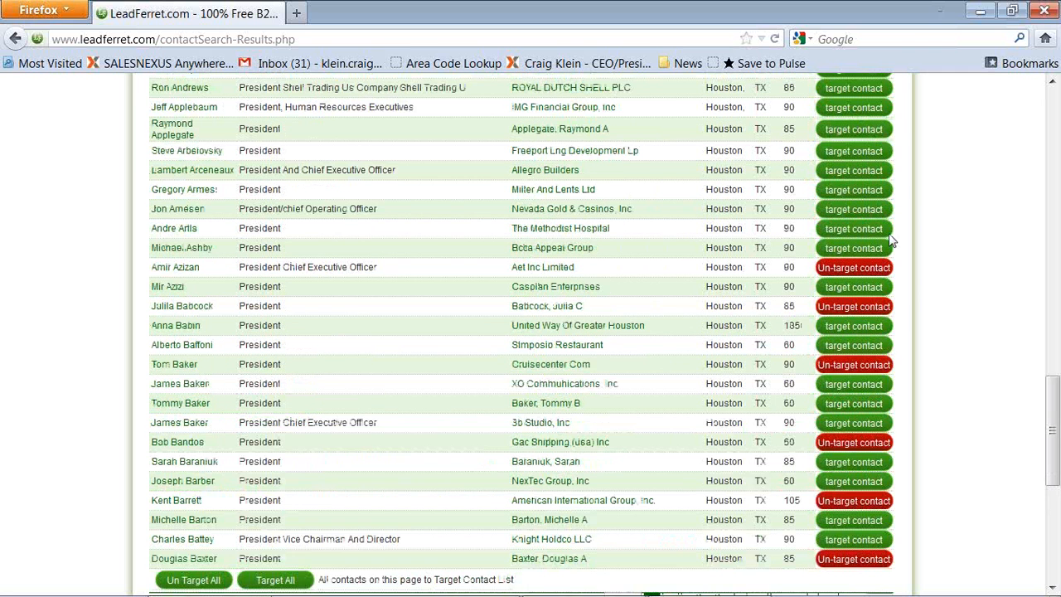
left_click(850, 133)
left_click(856, 191)
left_click(854, 171)
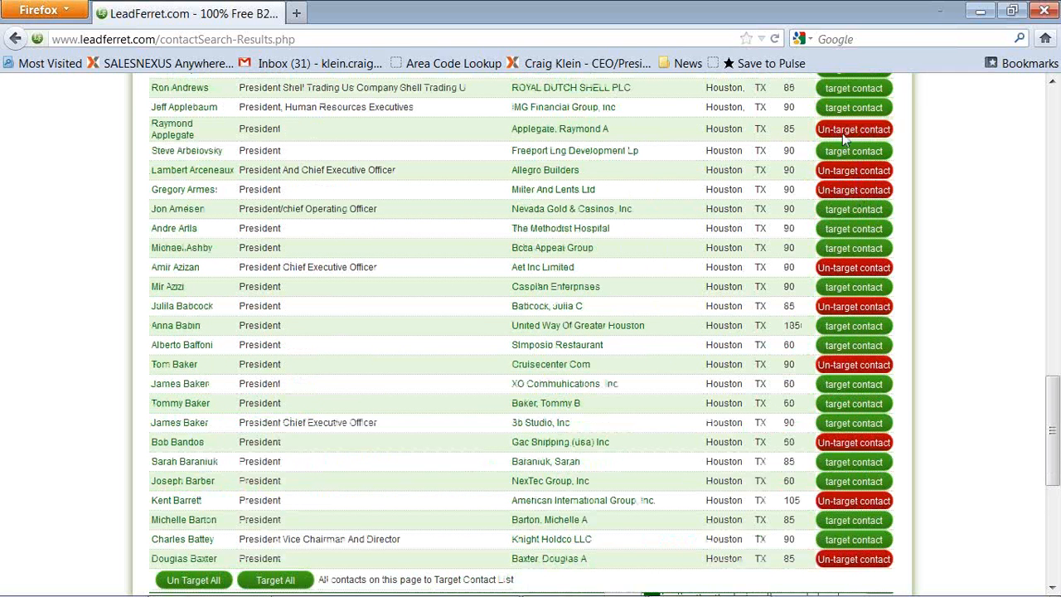
left_click(840, 152)
left_click(847, 109)
left_click(845, 89)
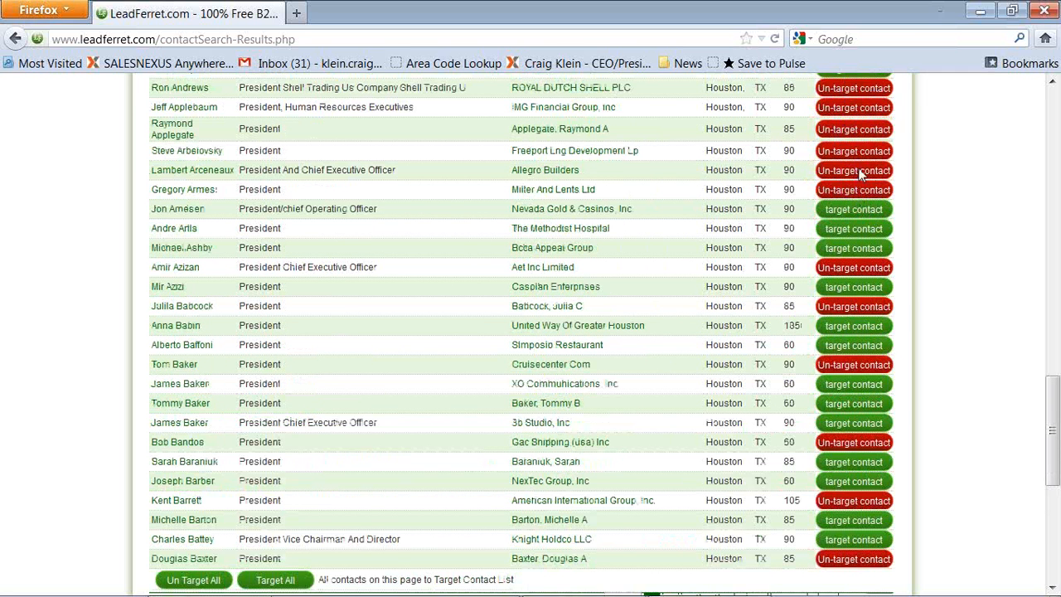
Open the saved searches and view the full information of the Cruisecenter Com contact in the contact target list, closing it when done
left_click_drag(1052, 419, 1003, 134)
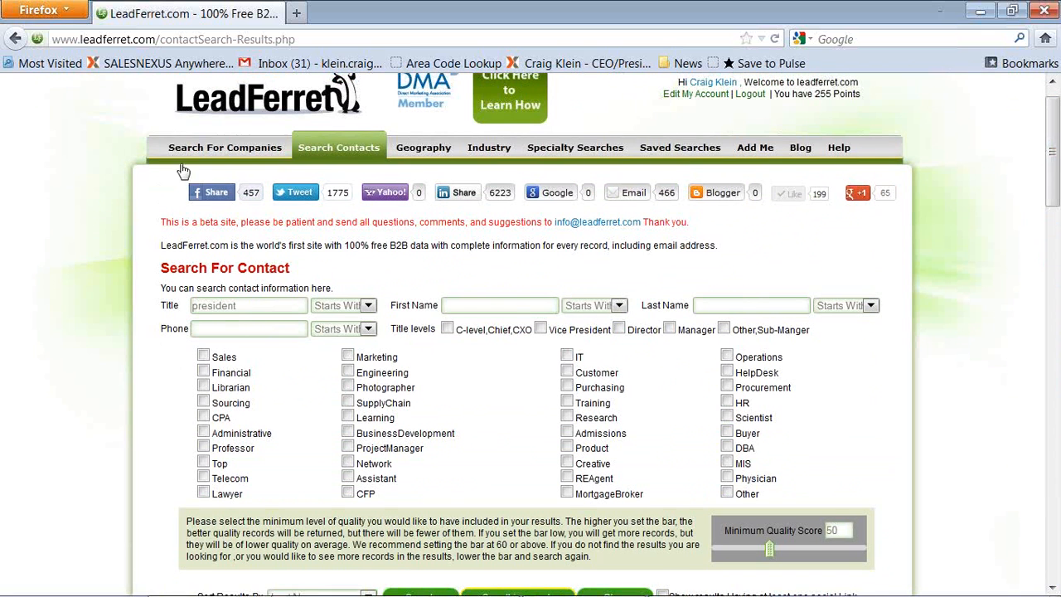
left_click(675, 156)
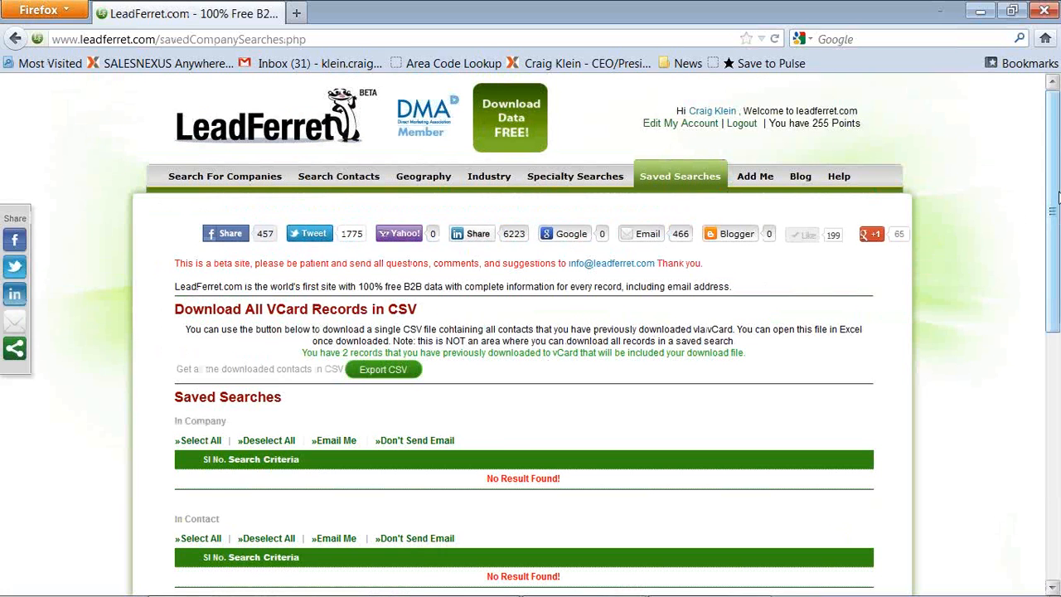
scroll(1052, 199, "down", 7)
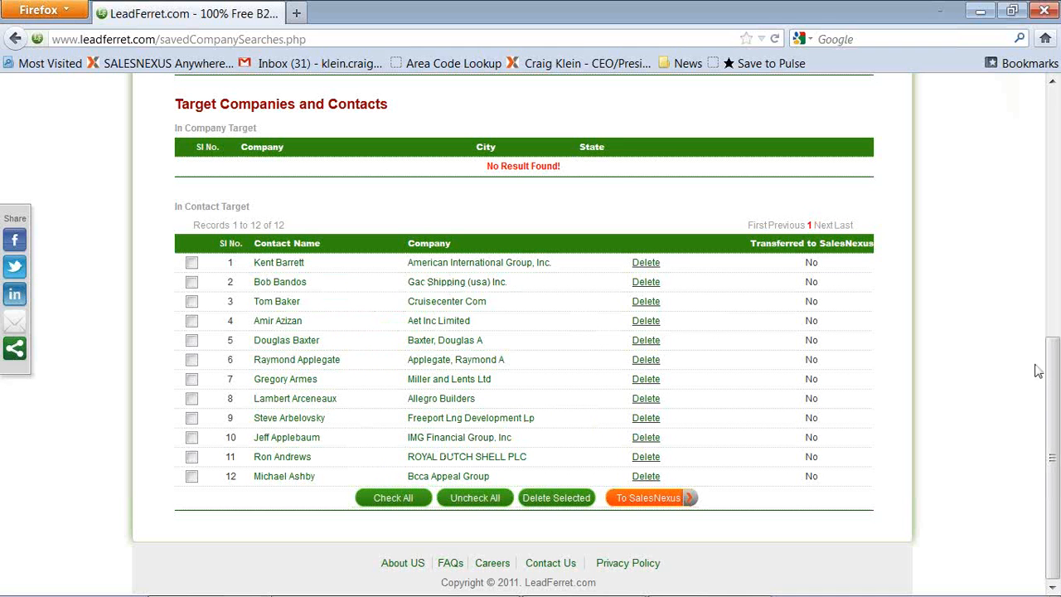
scroll(945, 340, "up", 1)
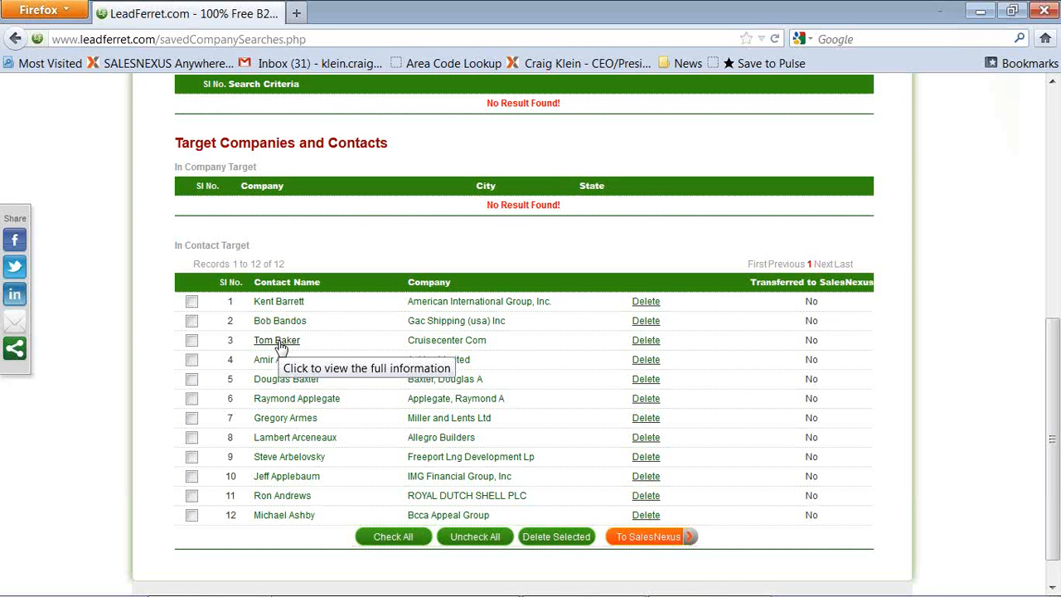
left_click(279, 342)
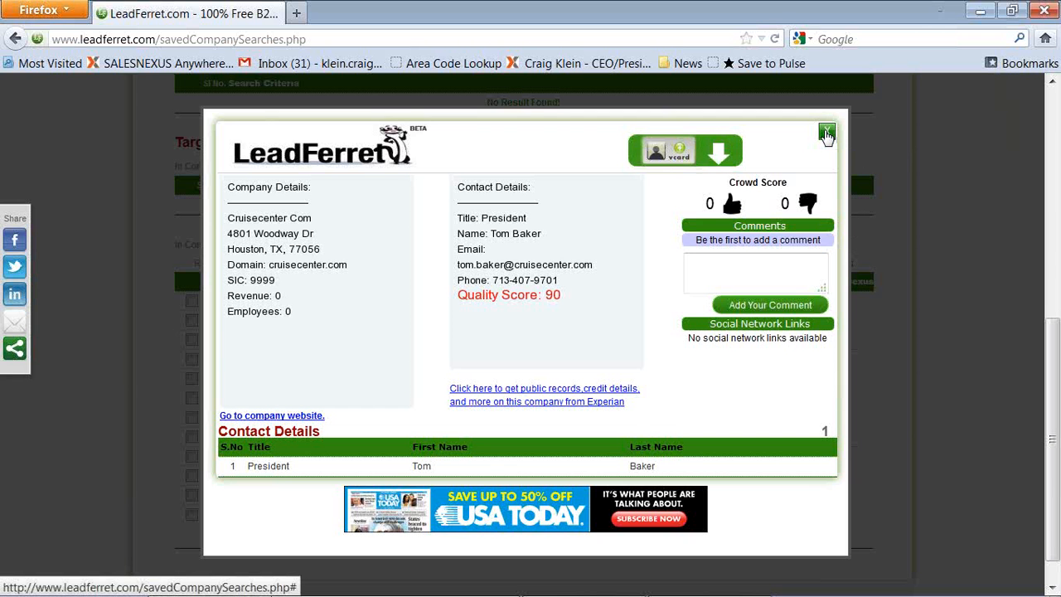
left_click(826, 134)
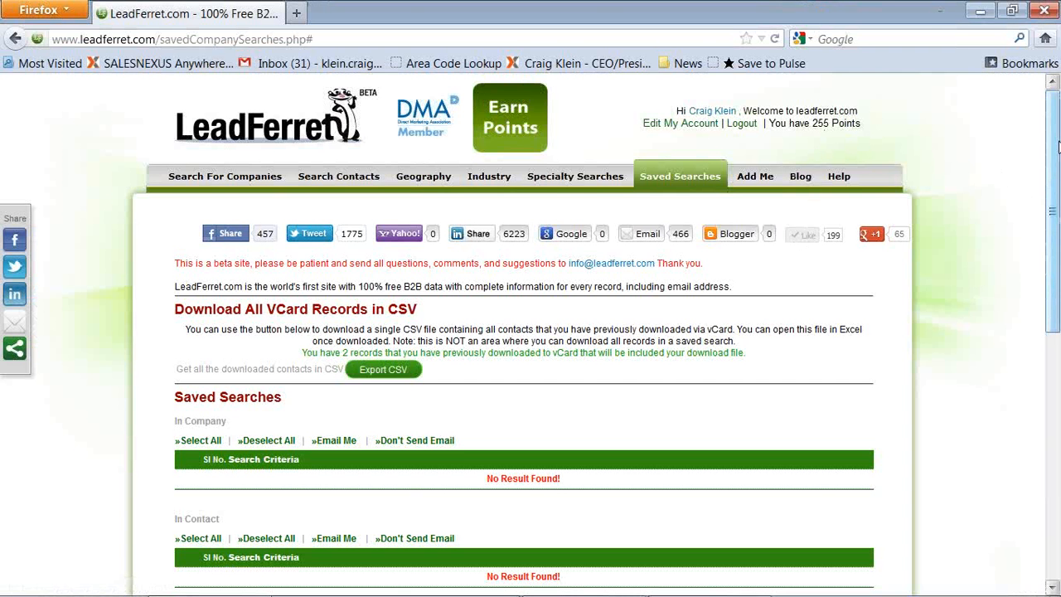
Select all contacts in the contact target list and submit them for transfer to SalesNexus
scroll(1058, 418, "down", 10)
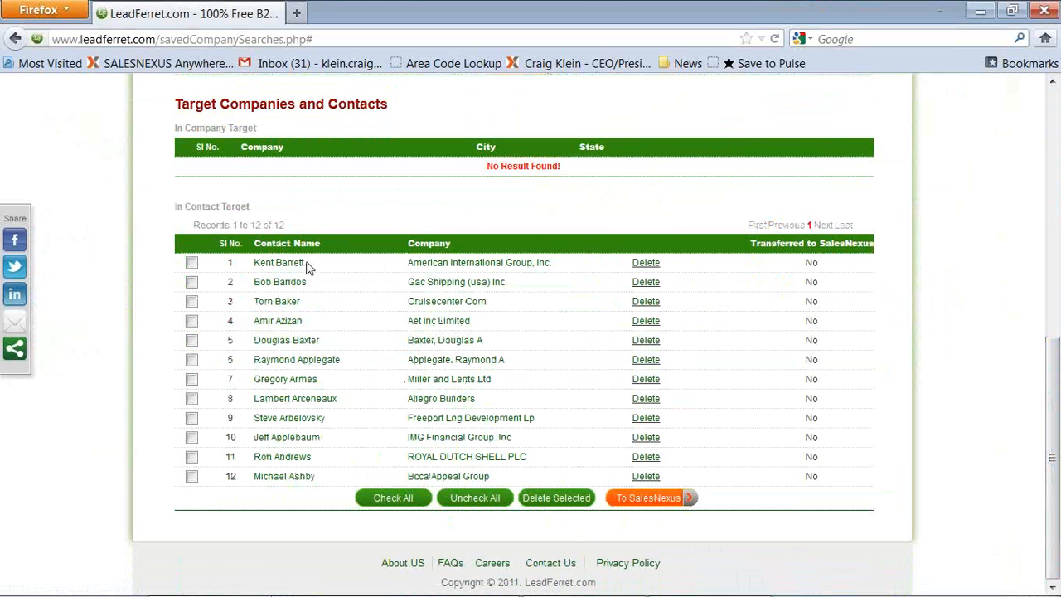
scroll(580, 209, "up", 10)
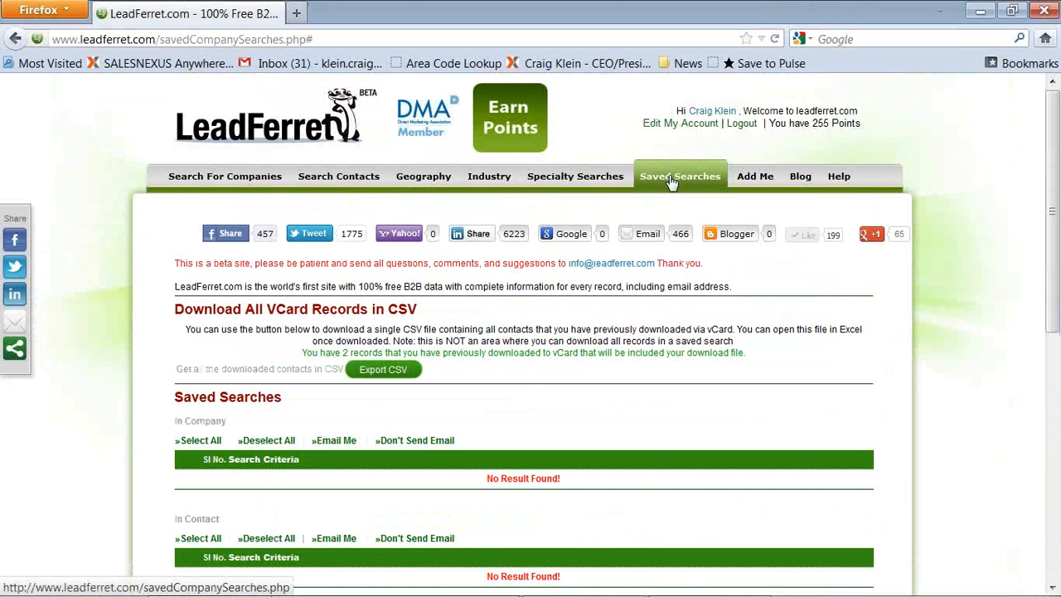
scroll(665, 182, "down", 10)
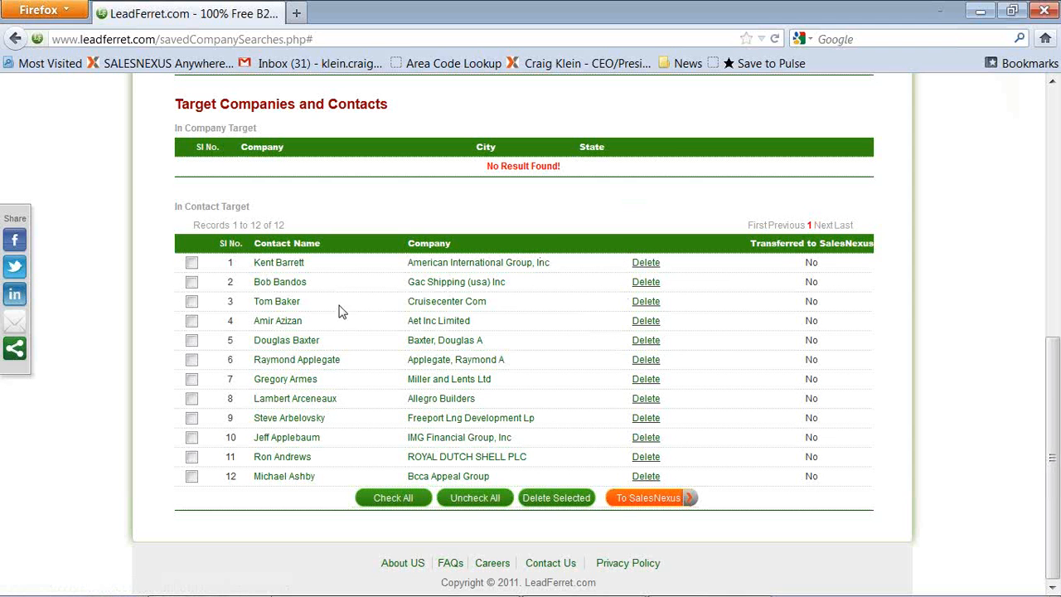
left_click(644, 500)
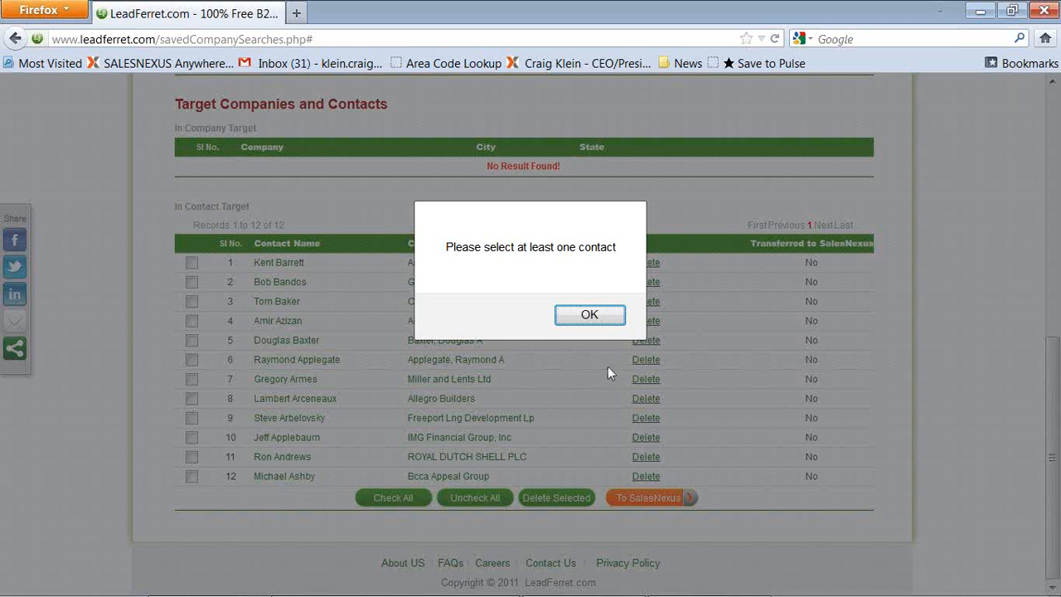
left_click(585, 316)
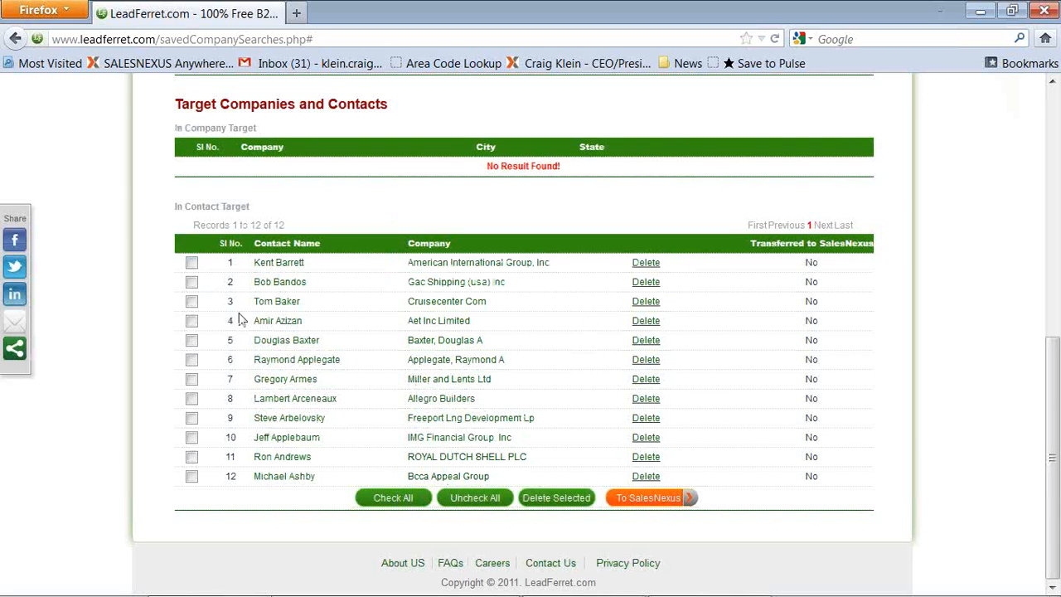
left_click(409, 499)
left_click(646, 498)
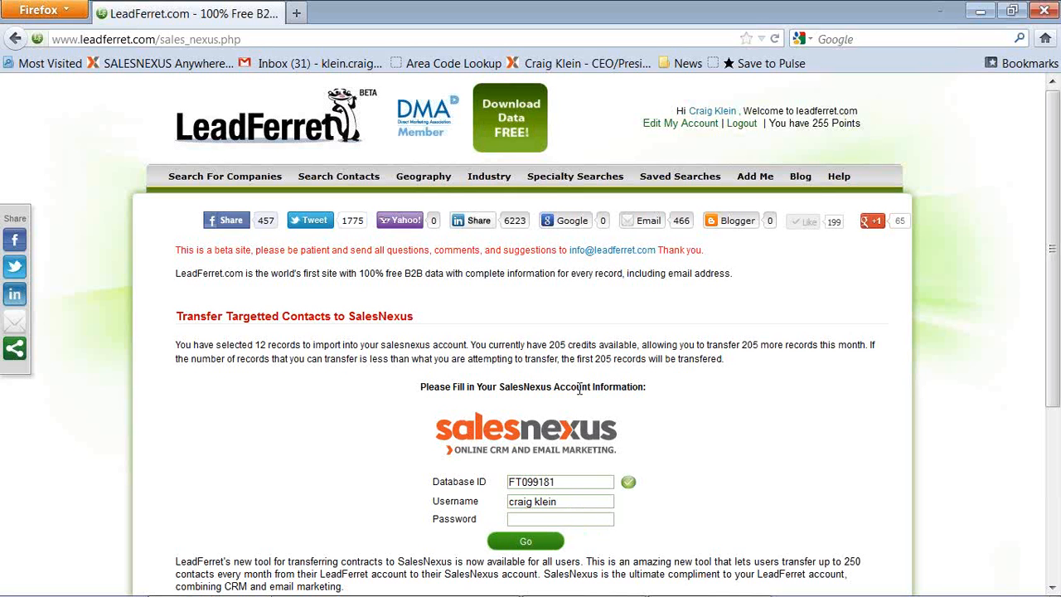
Enter the SalesNexus account password, submit the account information, and start the contact transfer
type("*********")
left_click(523, 543)
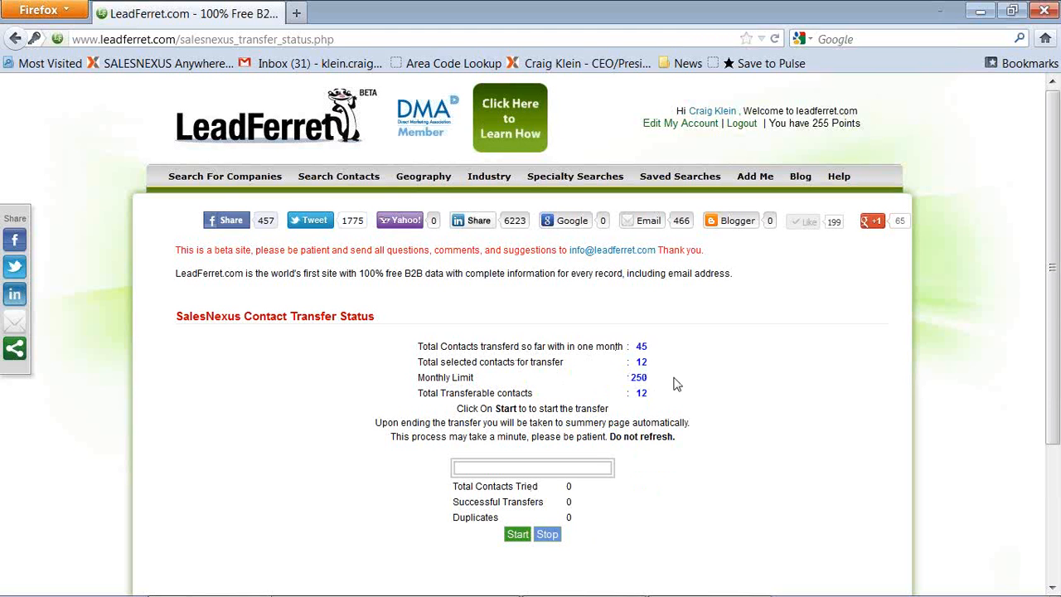
left_click(517, 535)
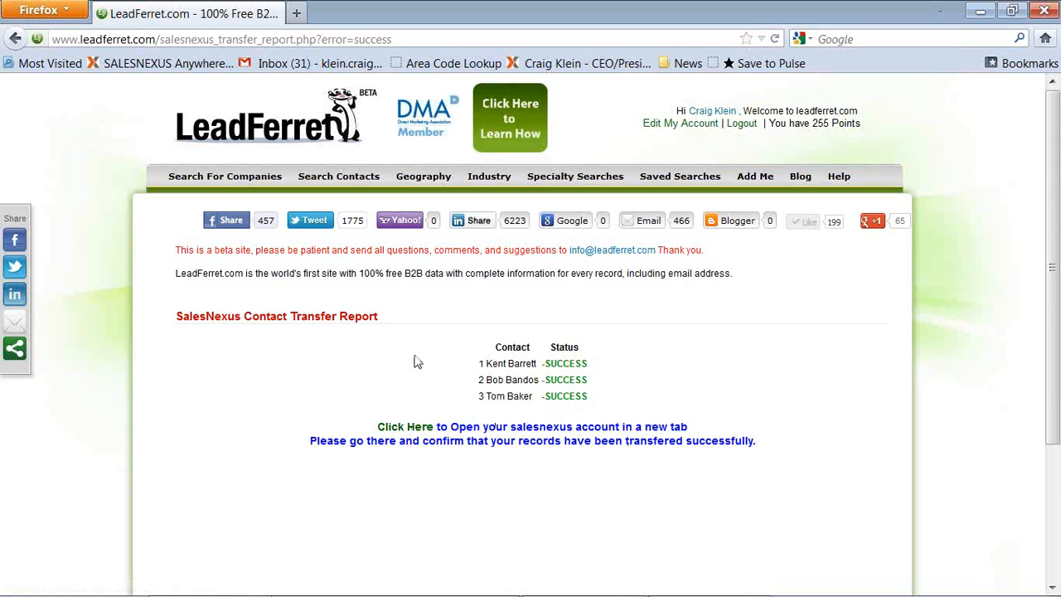
Open the SalesNexus account in a new tab, and look up the contacts whose lead source is LeadFerret
left_click(410, 430)
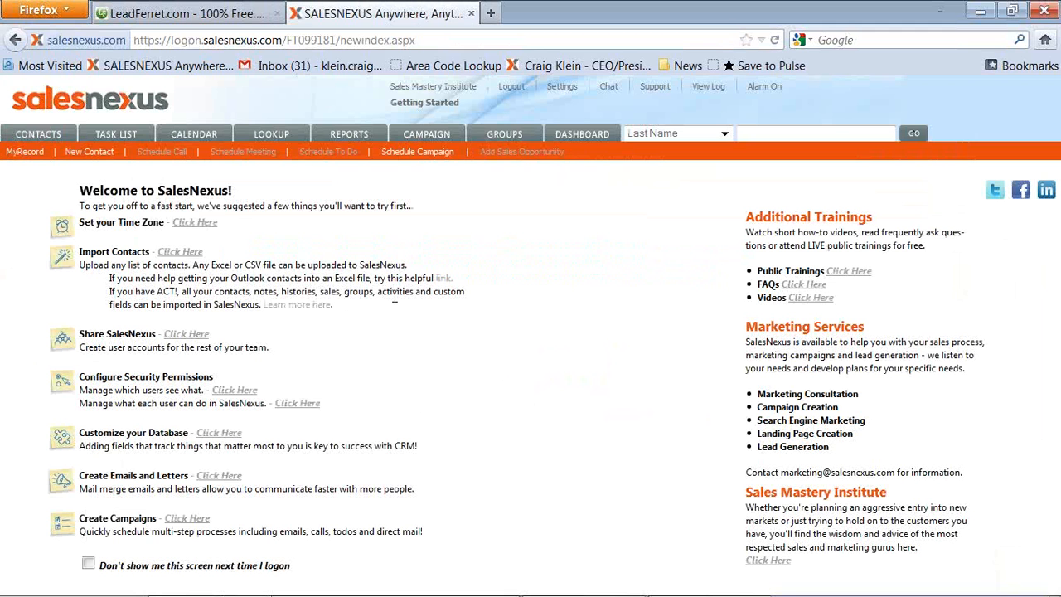
left_click(26, 138)
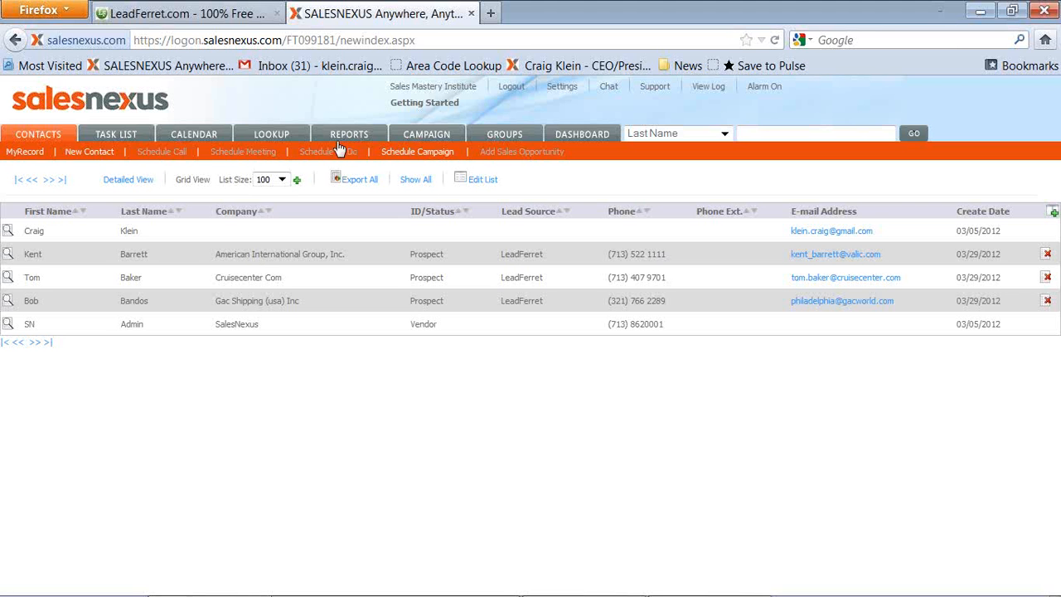
left_click(274, 134)
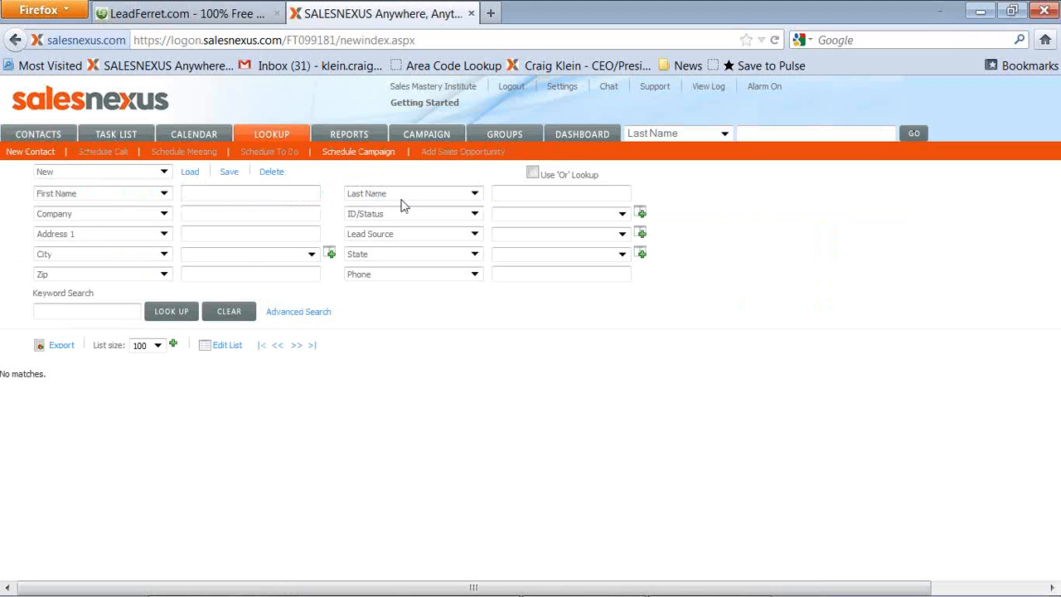
left_click(530, 237)
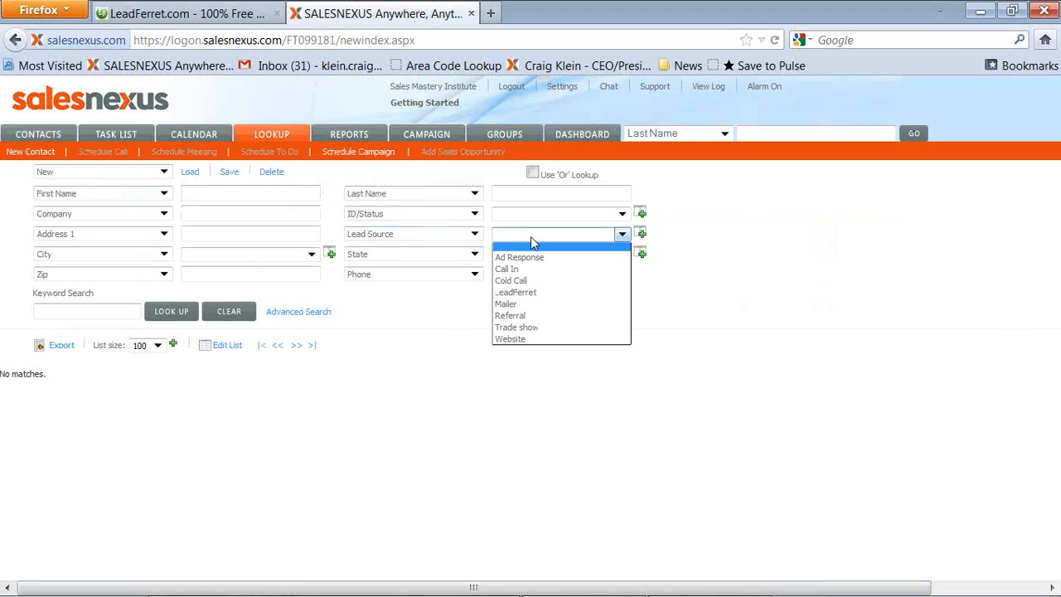
left_click(514, 294)
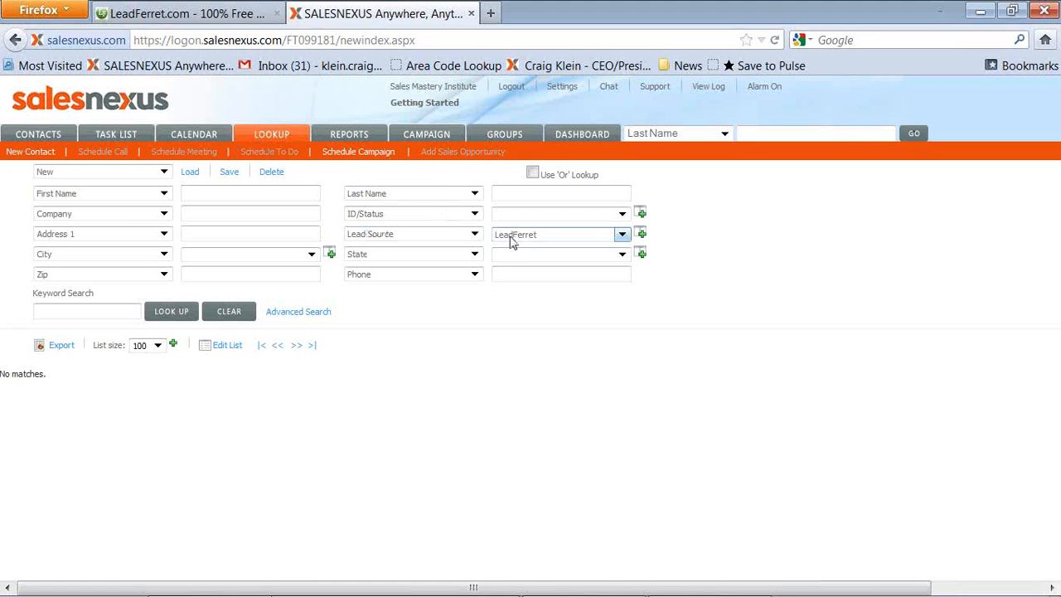
left_click(173, 311)
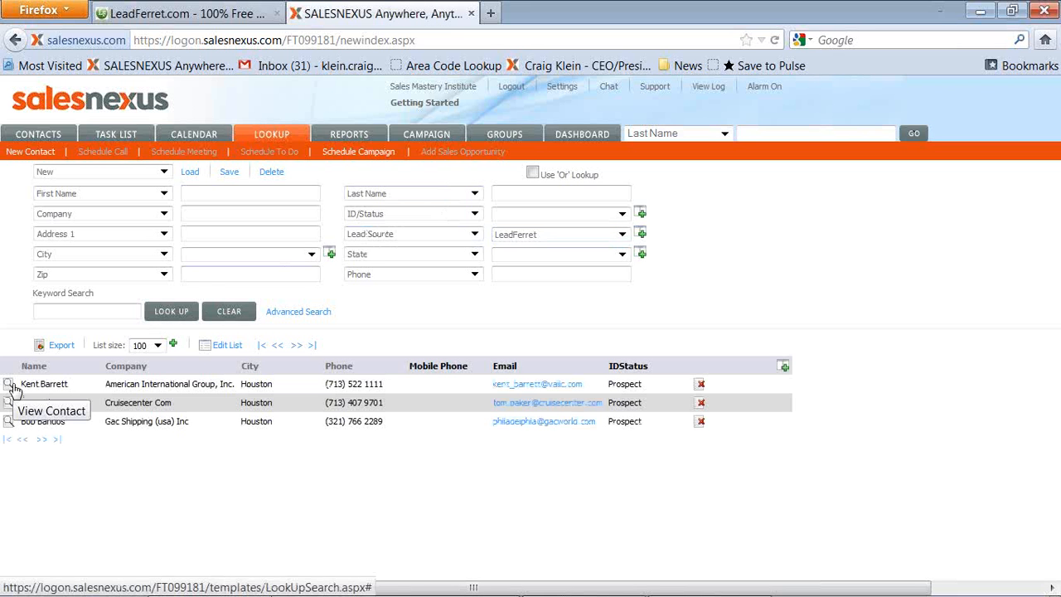
View the American International Group contact's record and open its My First Email letter template for editing
left_click(10, 386)
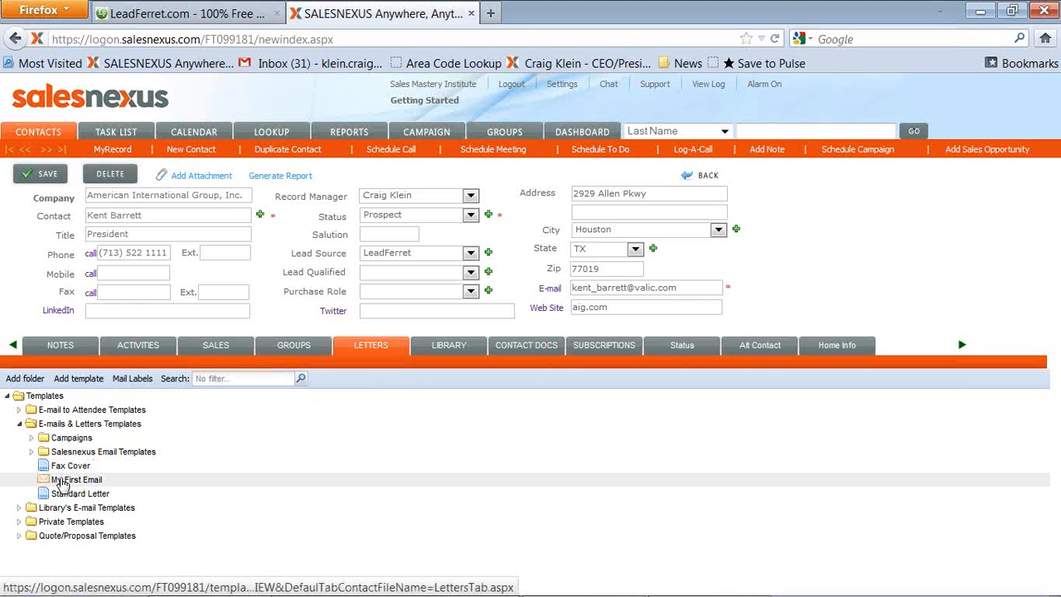
left_click(373, 346)
left_click(77, 480)
right_click(78, 482)
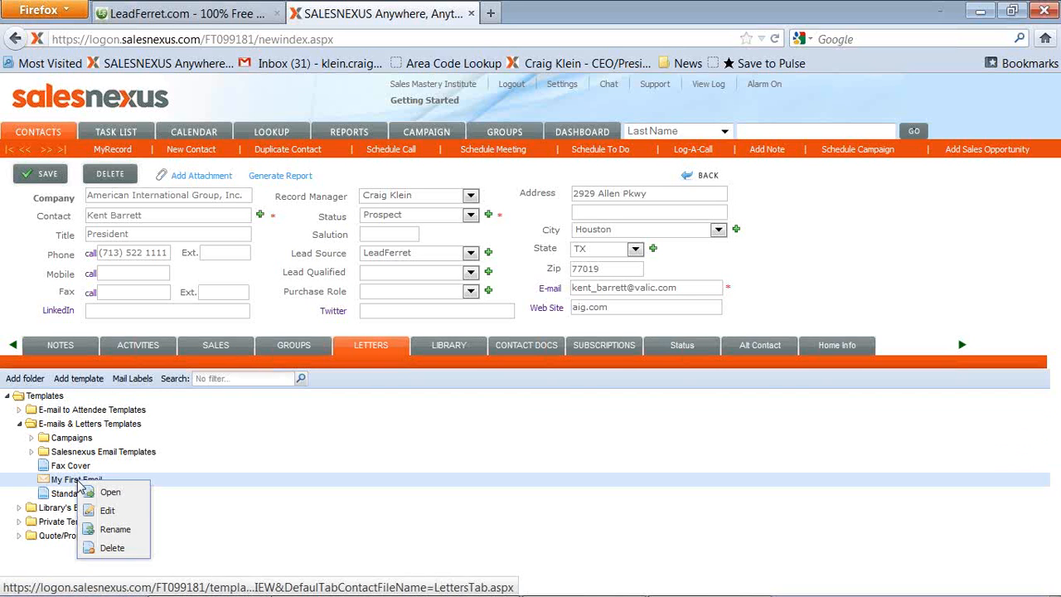
left_click(108, 511)
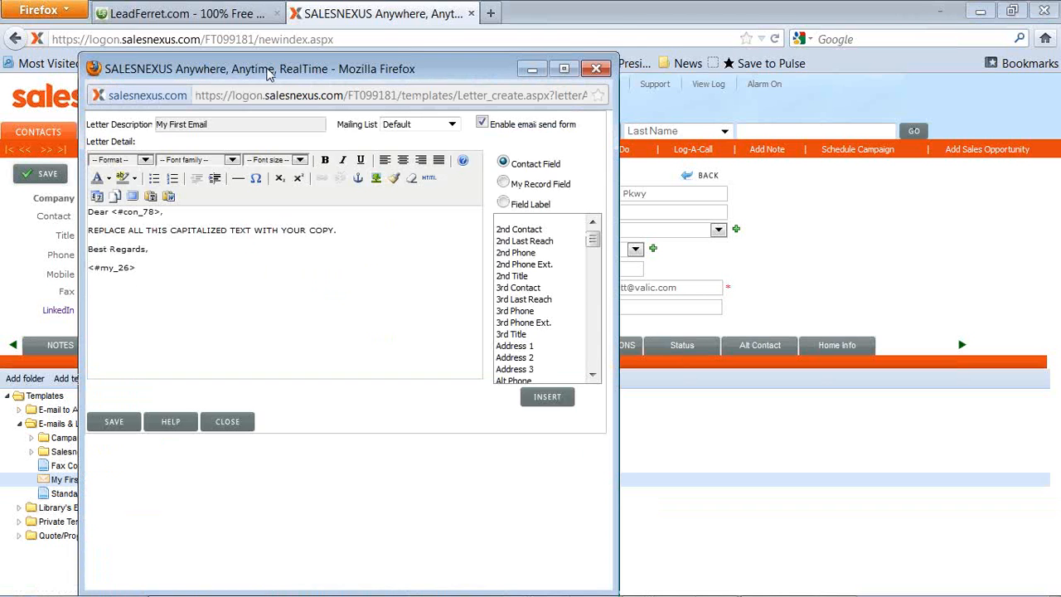
left_click_drag(267, 73, 284, 27)
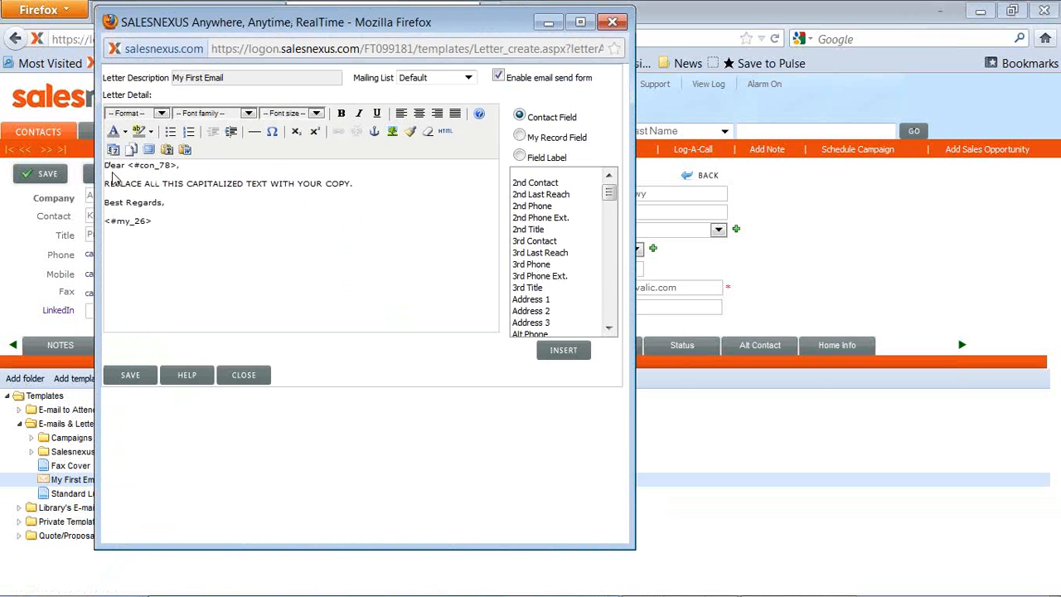
Examine the greeting merge field, the capitalized placeholder sentence, and the signature merge field in the template
left_click_drag(181, 165, 130, 168)
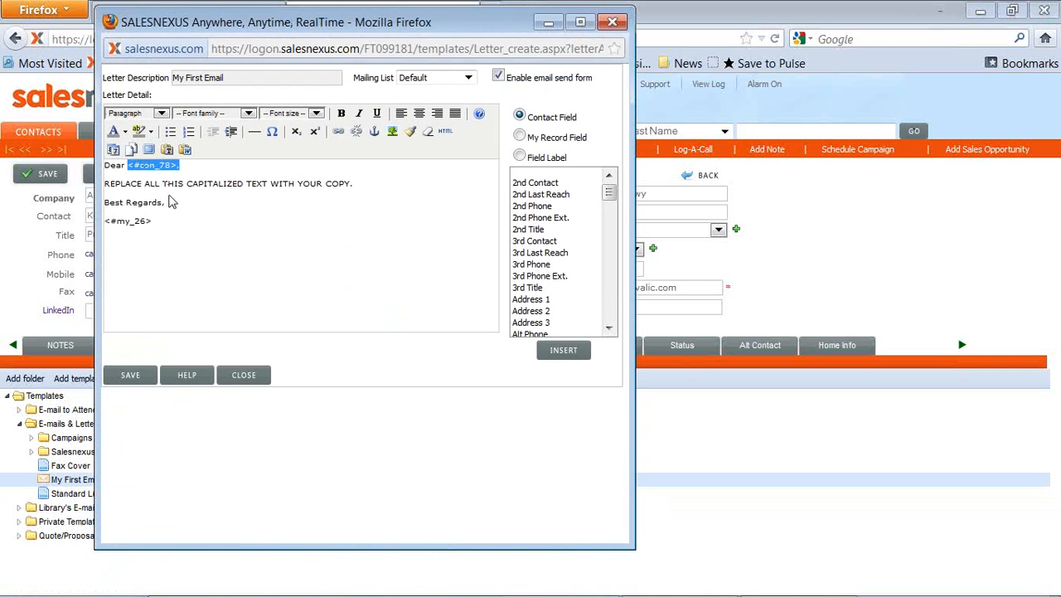
left_click(352, 183)
left_click_drag(352, 183, 101, 187)
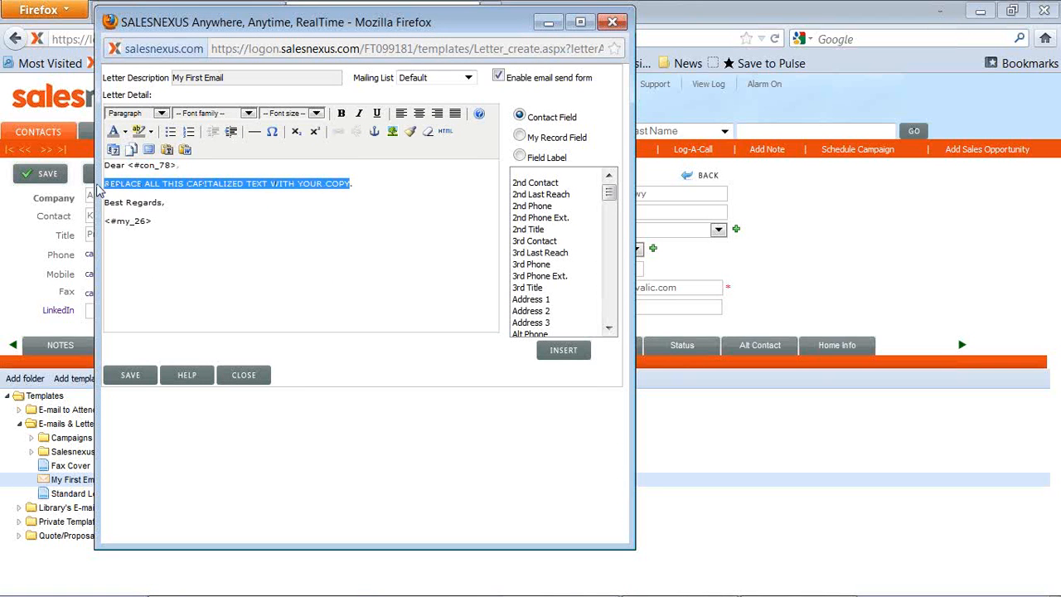
left_click(156, 222)
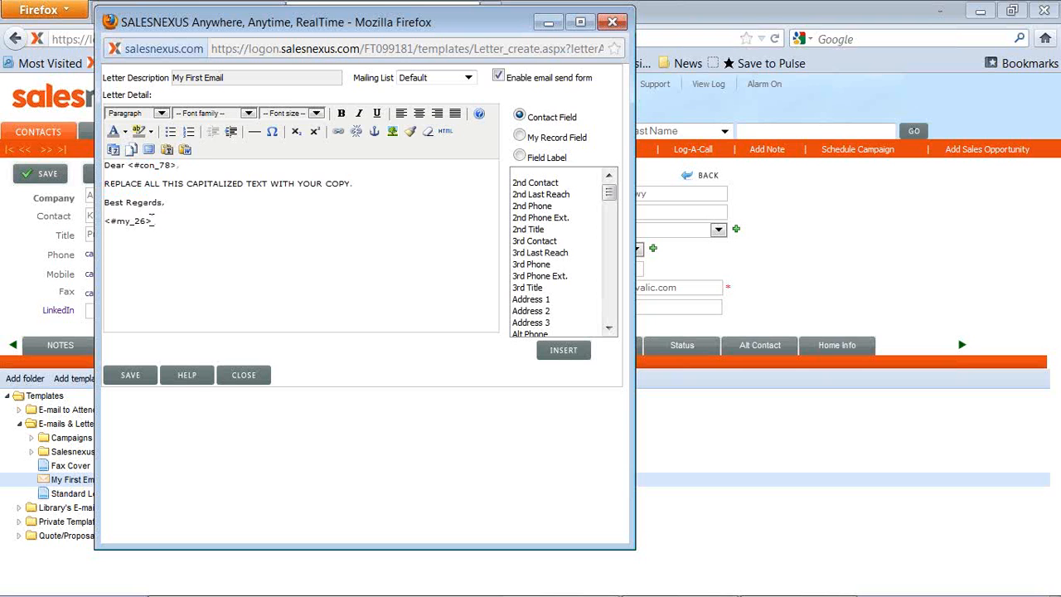
left_click_drag(152, 217, 108, 217)
left_click(175, 252)
Add an empty line above the greeting and insert the image hls_logo.jpg there without an image description
left_click(106, 165)
key("Return")
left_click(106, 165)
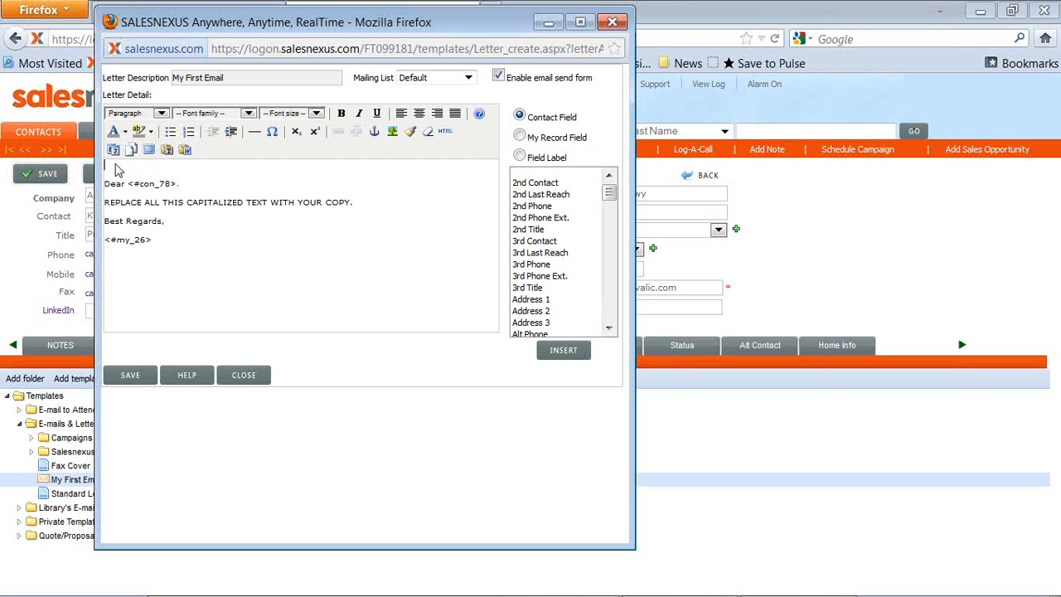
left_click(394, 134)
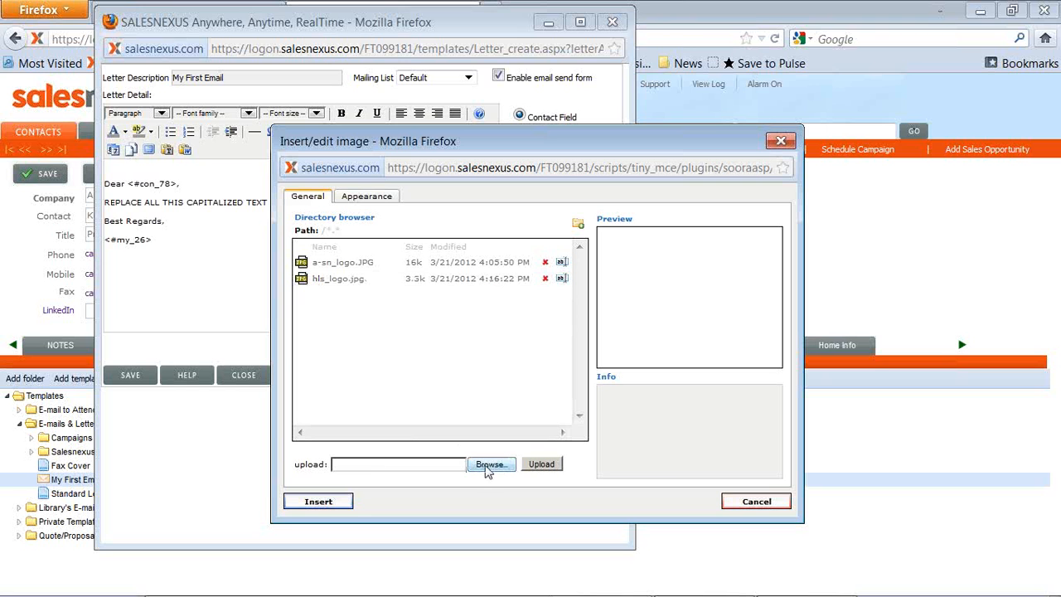
left_click(339, 280)
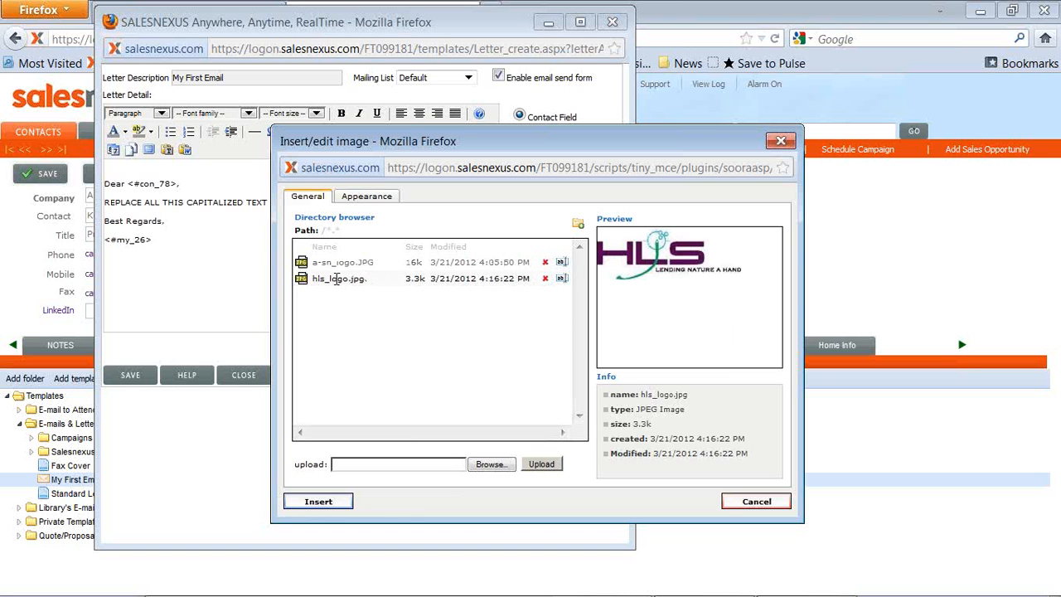
left_click(317, 502)
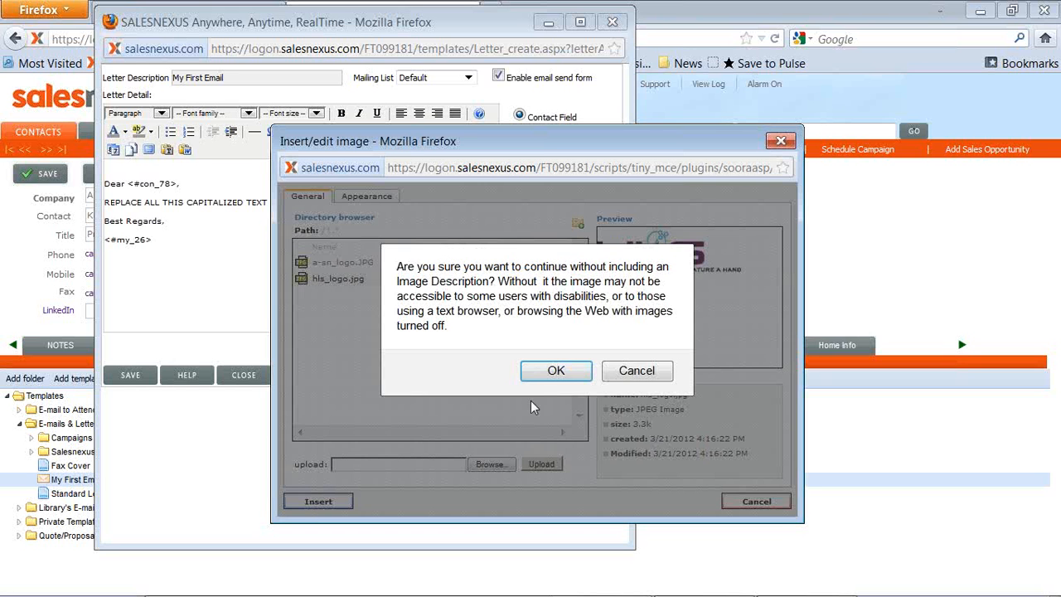
left_click(559, 373)
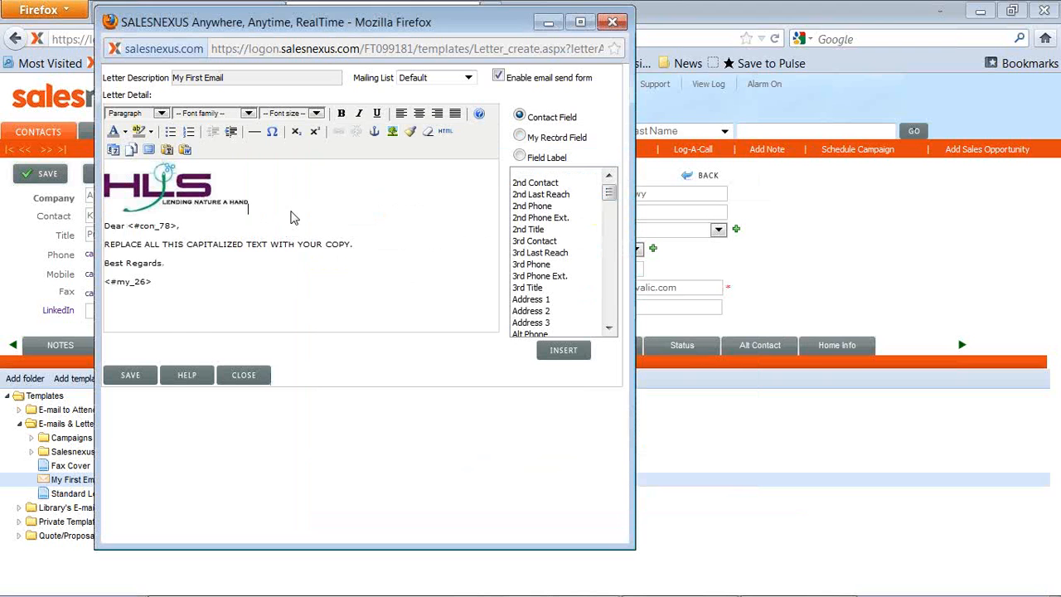
Replace the capitalized placeholder with "HLS Services recently was awarded the contract to provide maintenance services for all Harris County Public Parks. Read all about it here."
left_click_drag(367, 247, 108, 249)
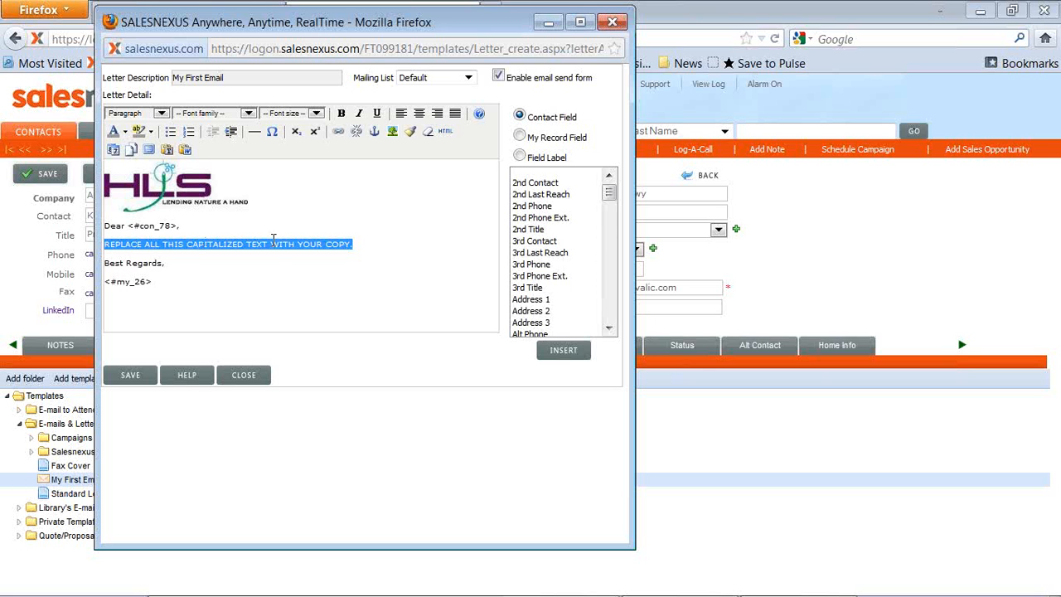
type("HLS Services w")
key("BackSpace")
key("BackSpace")
type("wa")
key("BackSpace")
key("BackSpace")
type("recently was awarded the")
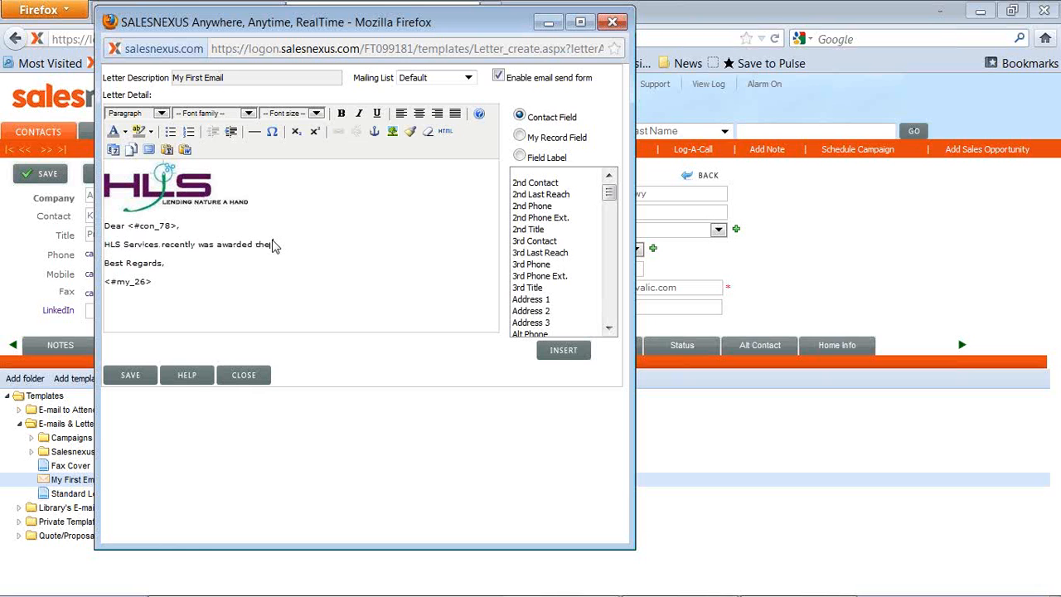
type(" contract to provide maintenance services for all Harris Count")
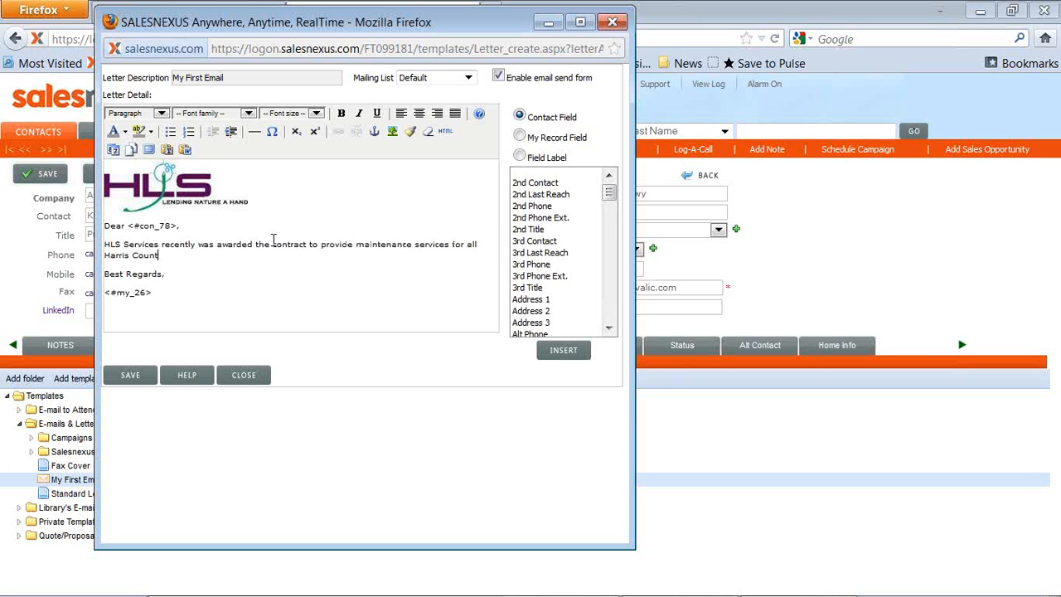
type("y Public Parks.  Read all about it here.")
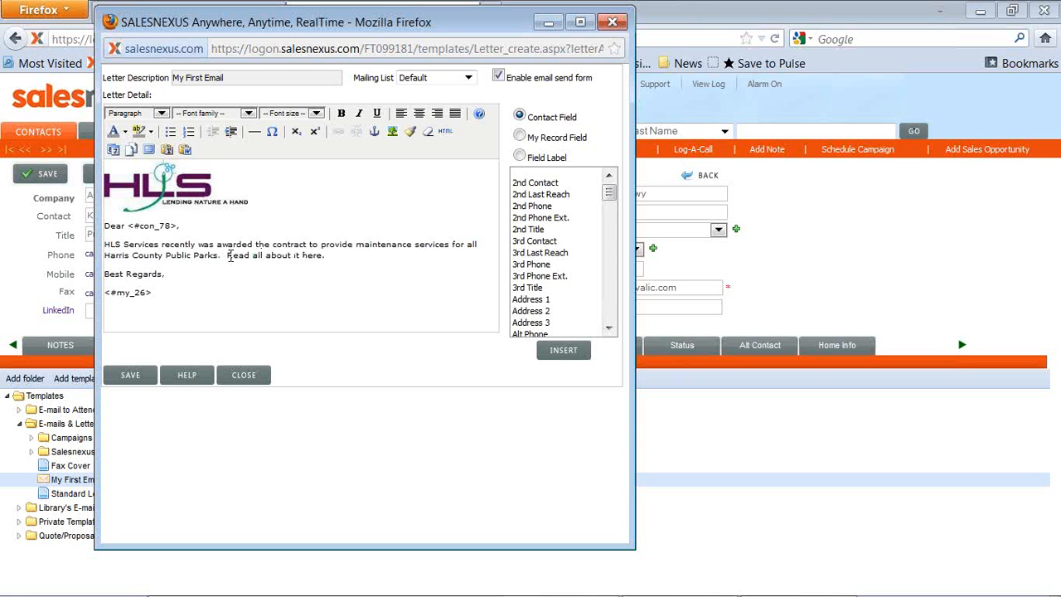
Link the text "Read all about it here" to the copied URL of the Grow-Sales-w-Emails.pdf download
left_click_drag(297, 256, 319, 259)
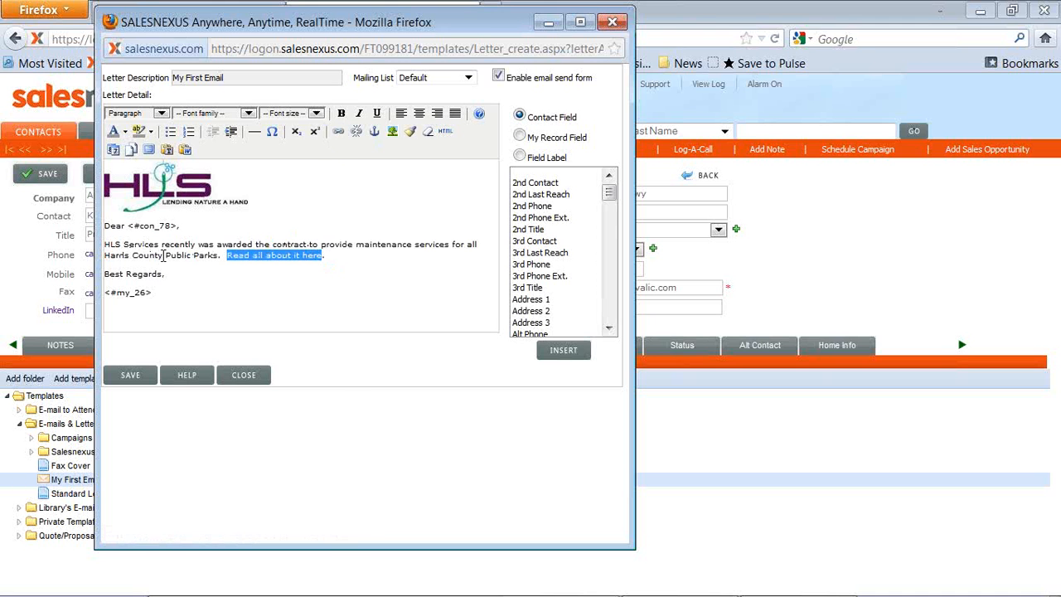
left_click(339, 133)
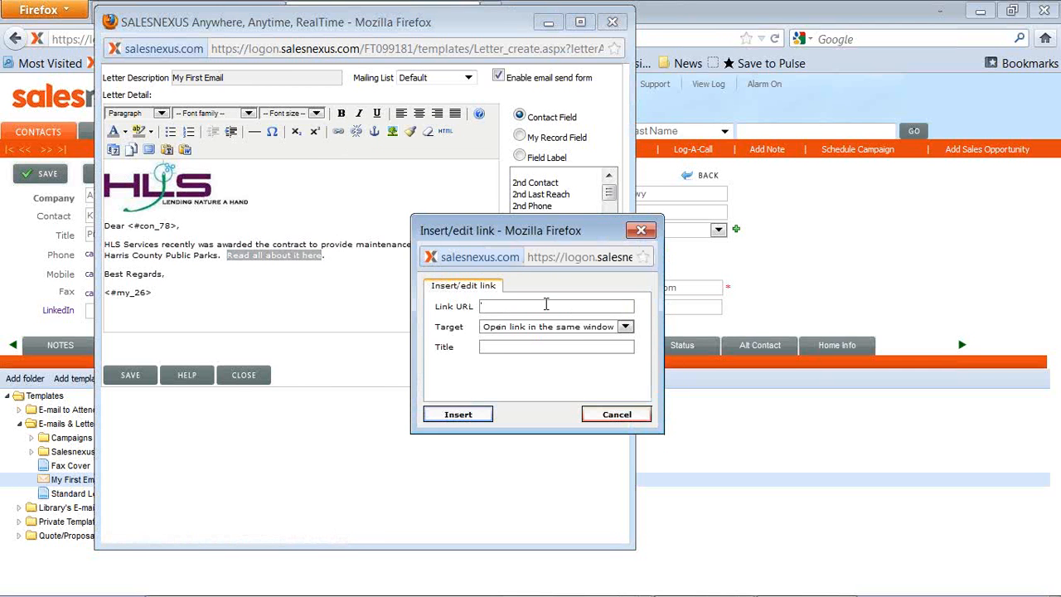
type("htt")
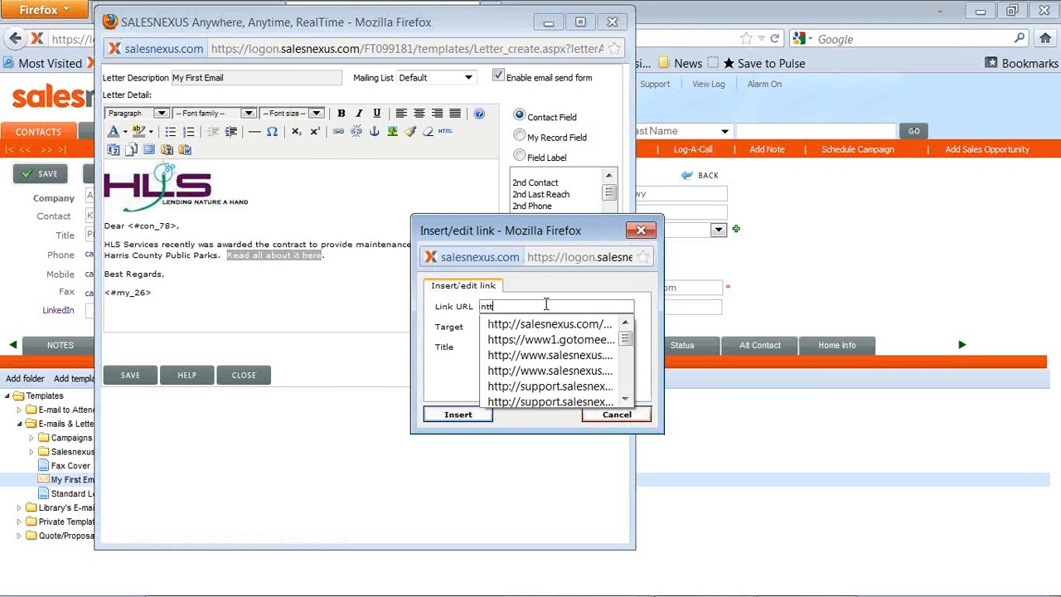
key("ctrl+v")
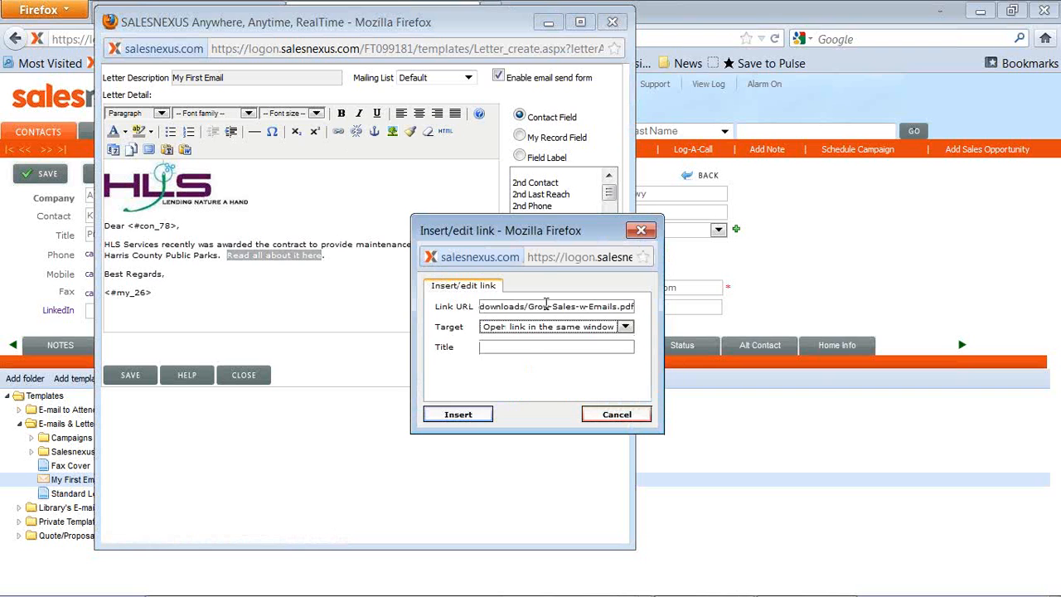
left_click(473, 420)
left_click(372, 262)
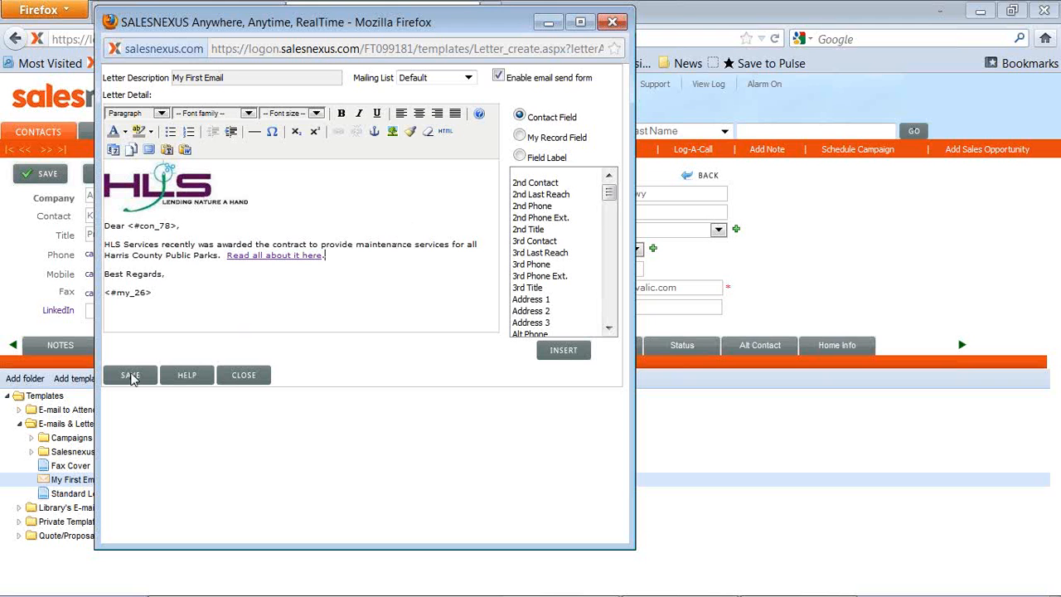
Save and close the edited template, and open My First Email as a message ready for sending
left_click(130, 377)
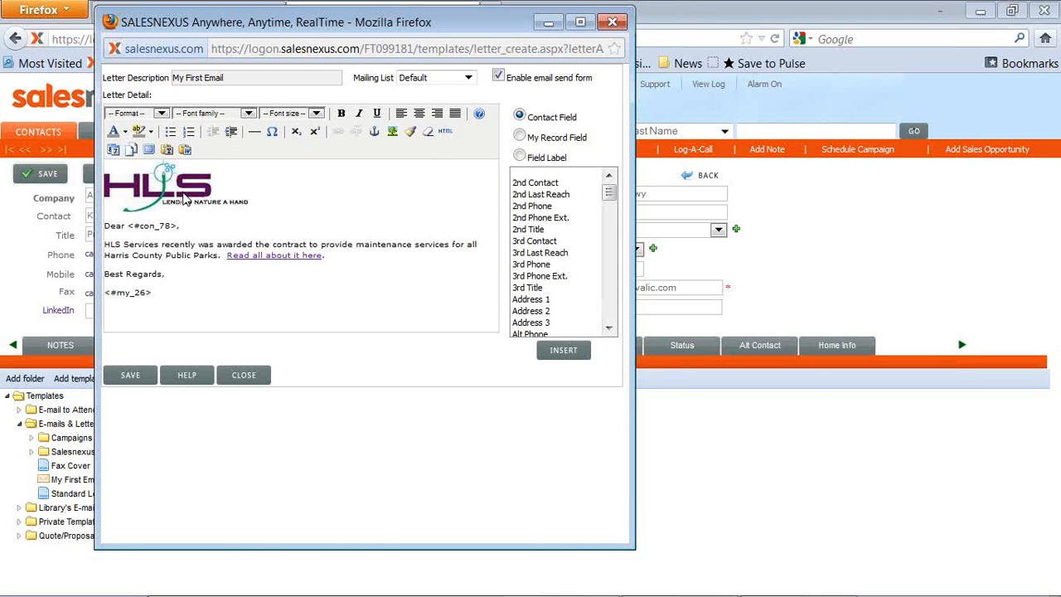
left_click(244, 375)
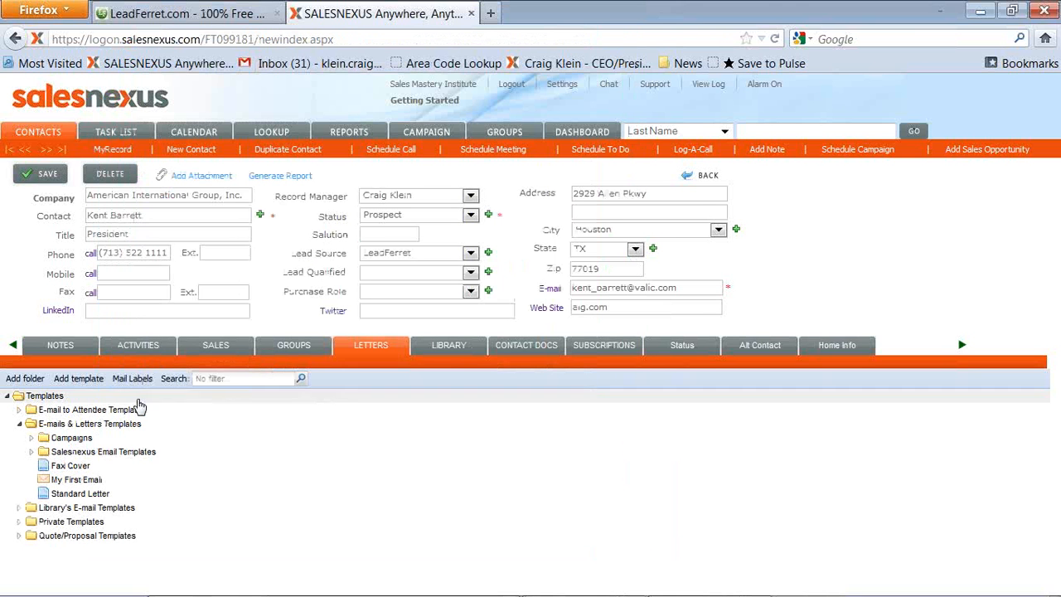
right_click(70, 483)
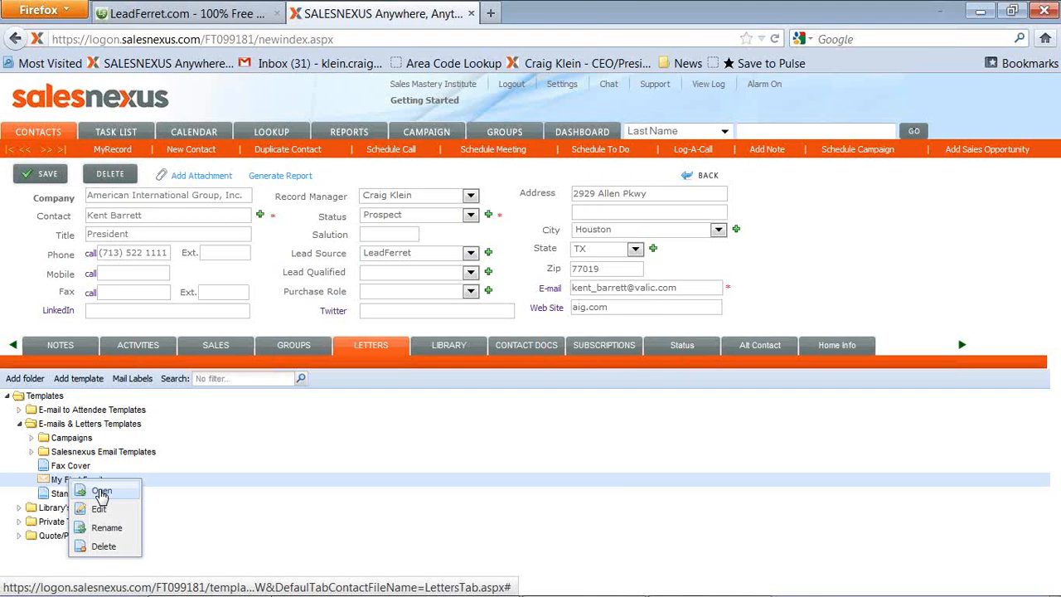
left_click(99, 493)
left_click_drag(323, 107, 345, 45)
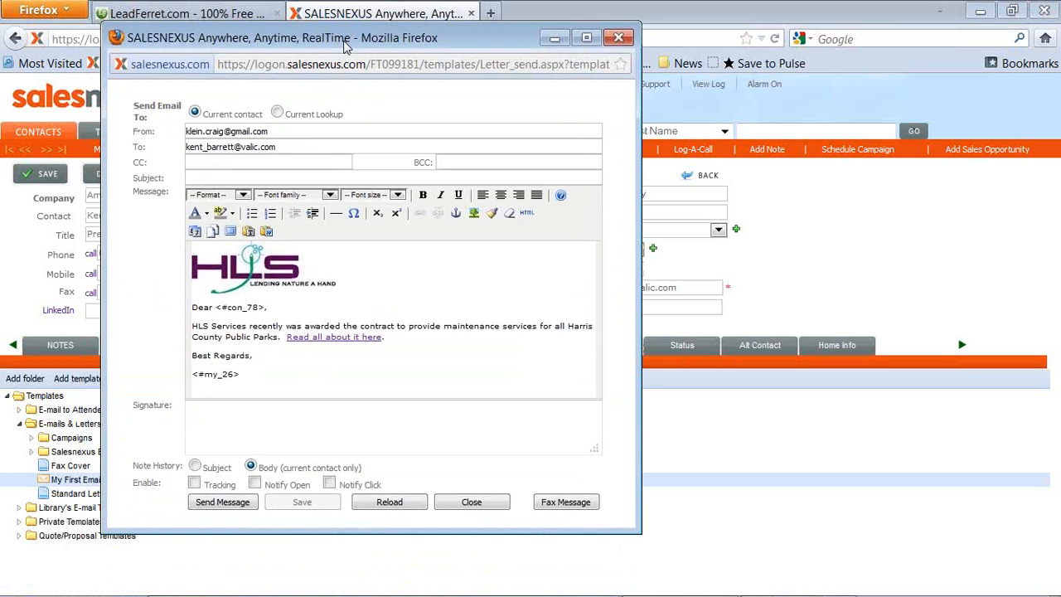
Address the email to the current lookup and set its subject to "Read about our new Harris County Contract"
left_click(278, 113)
type("Read about our new Har")
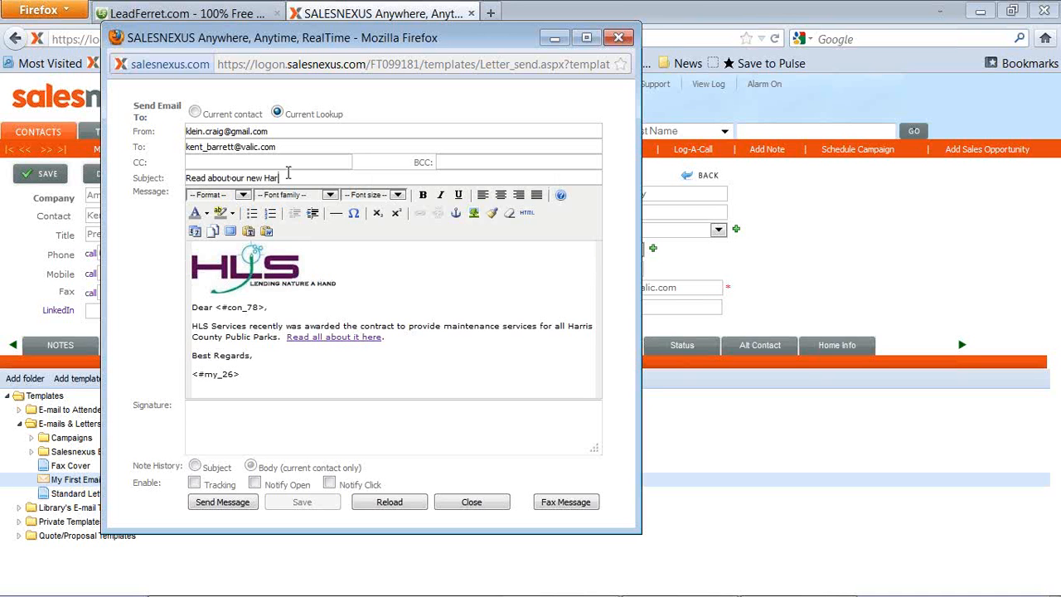
type("ris County Contract")
Enable Tracking and Notify Click for the email and send it to all contacts in the lookup
left_click(195, 484)
left_click(331, 482)
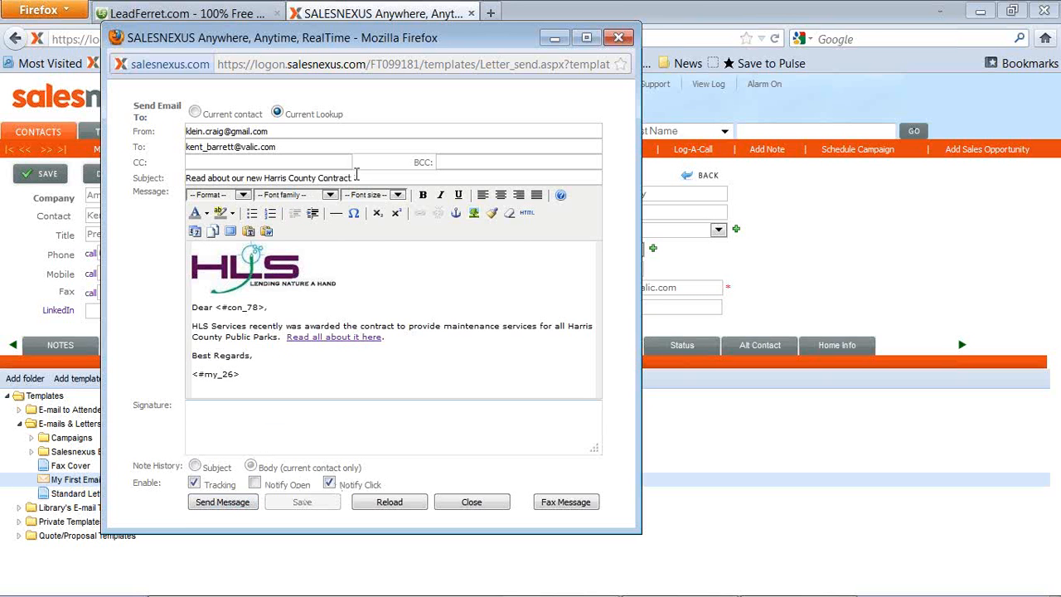
left_click(222, 503)
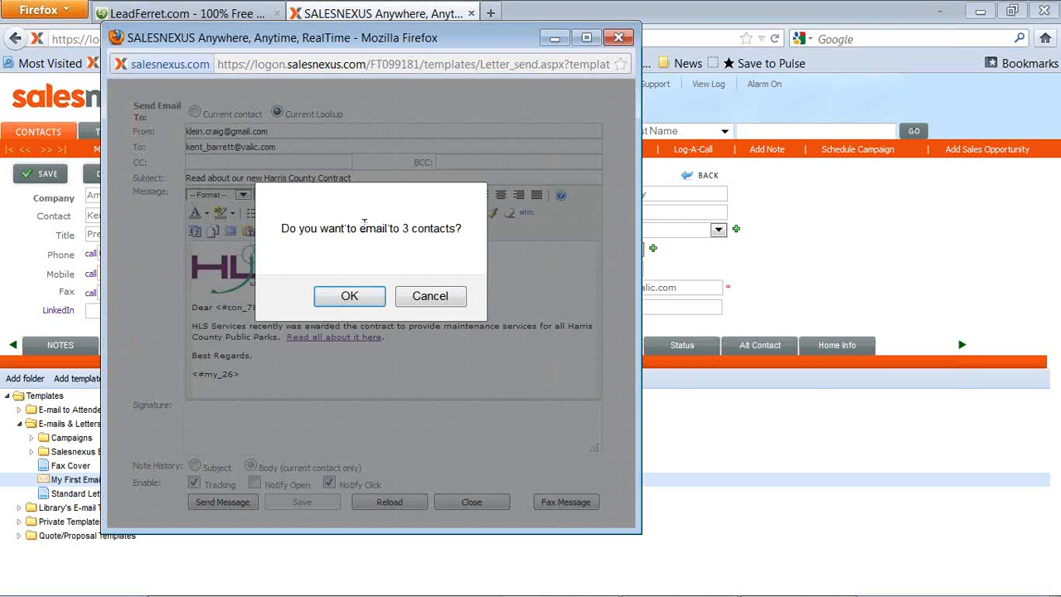
left_click(349, 297)
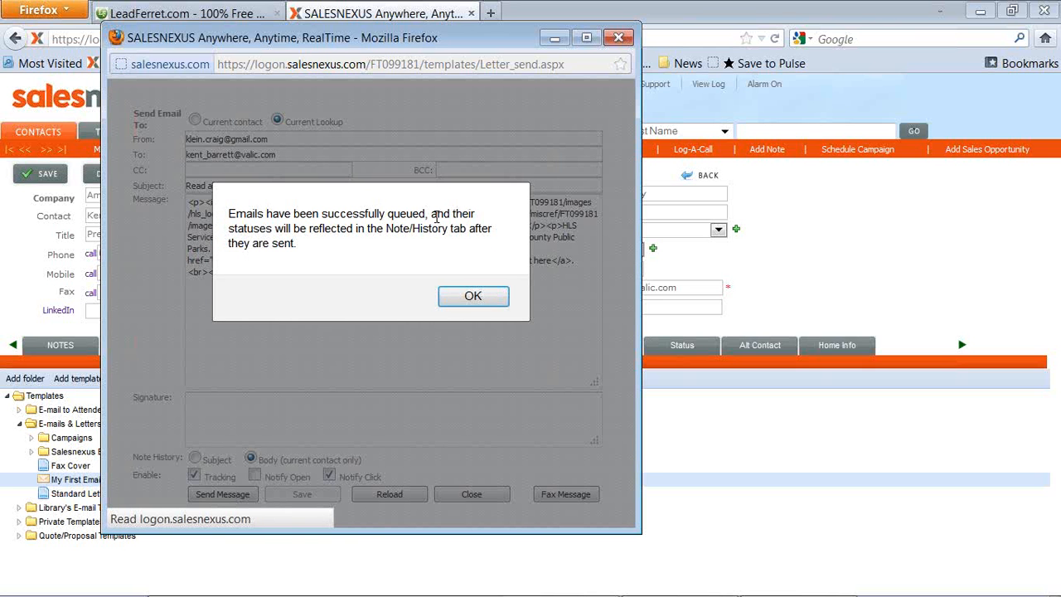
left_click(473, 297)
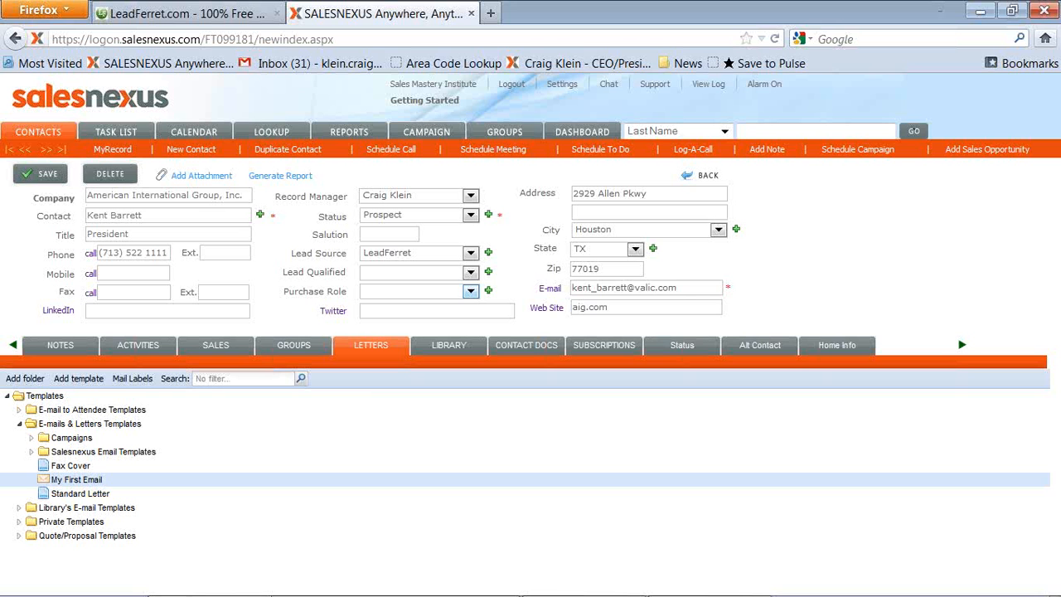
Switch to the LF and SN Webinar presentation in Microsoft PowerPoint
key("alt+Tab")
key("alt+Tab")
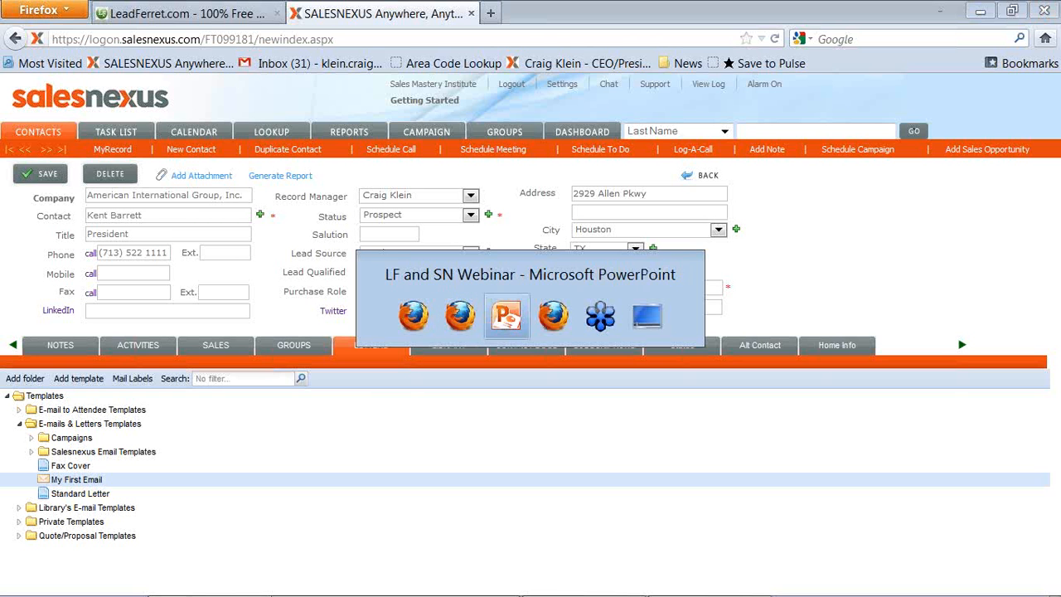